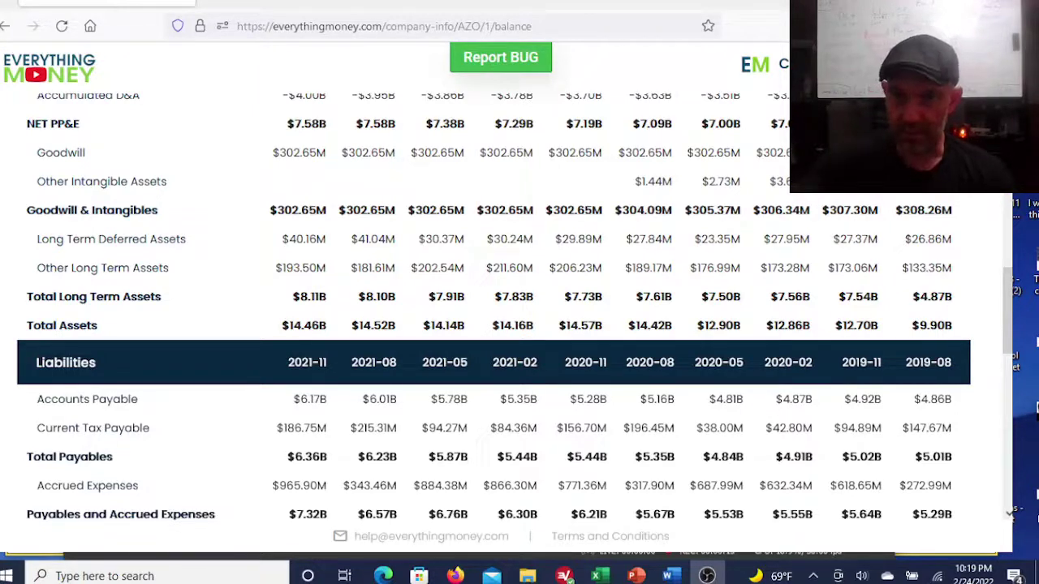
- Scroll AutoZone's Firefox balance sheet to Shareholder's Equity, showing -$2.12B for 2021-11
{"action": "left_click", "coordinate": [990, 284]}
{"action": "scroll", "coordinate": [1006, 317], "scroll_direction": "down", "scroll_amount": 5}
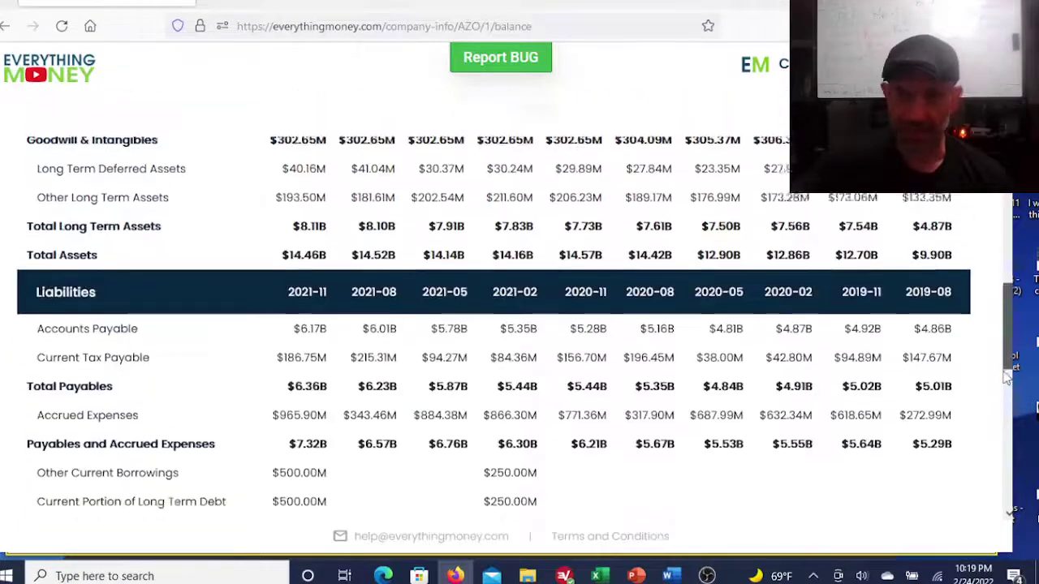
{"action": "scroll", "coordinate": [1007, 457], "scroll_direction": "down", "scroll_amount": 3}
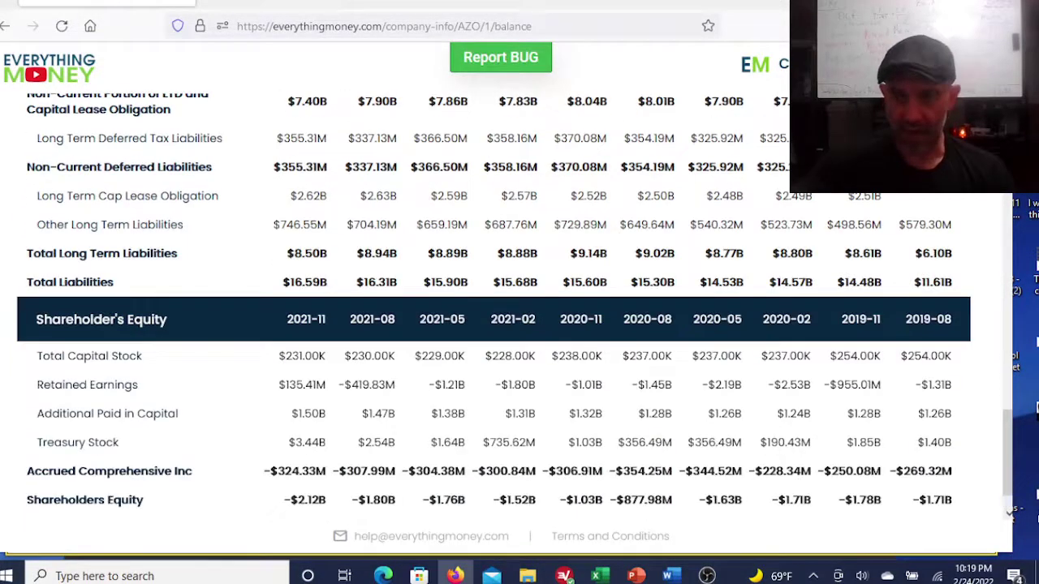
{"action": "scroll", "coordinate": [1006, 501], "scroll_direction": "down", "scroll_amount": 1}
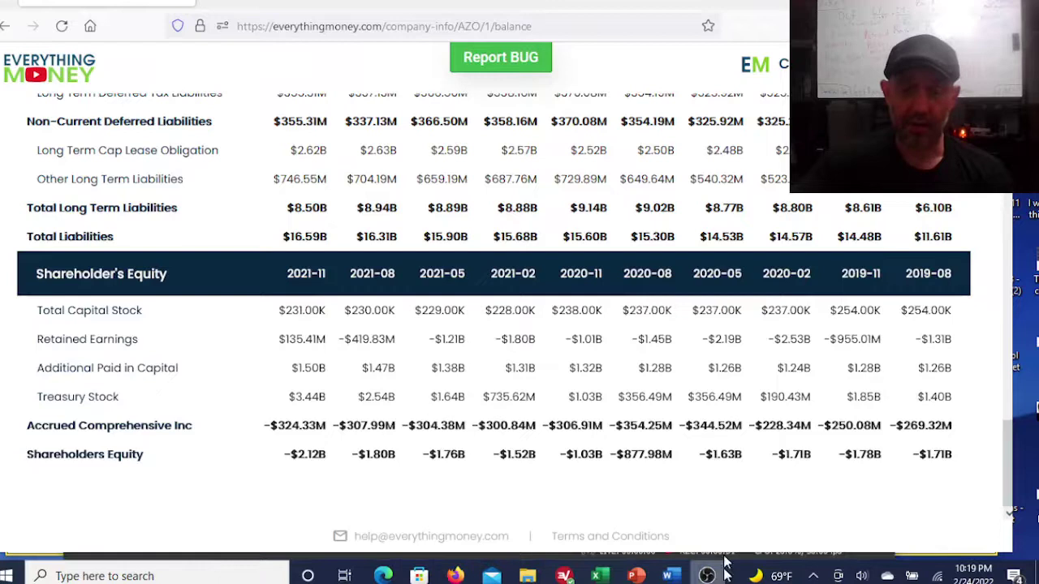
{"action": "mouse_move", "coordinate": [708, 576]}
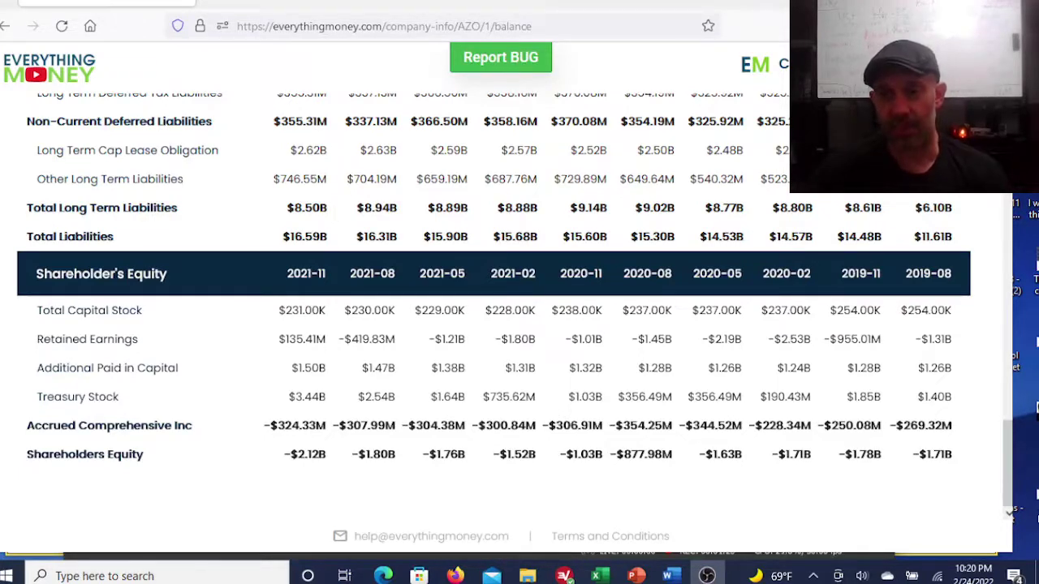
{"action": "left_click", "coordinate": [990, 497]}
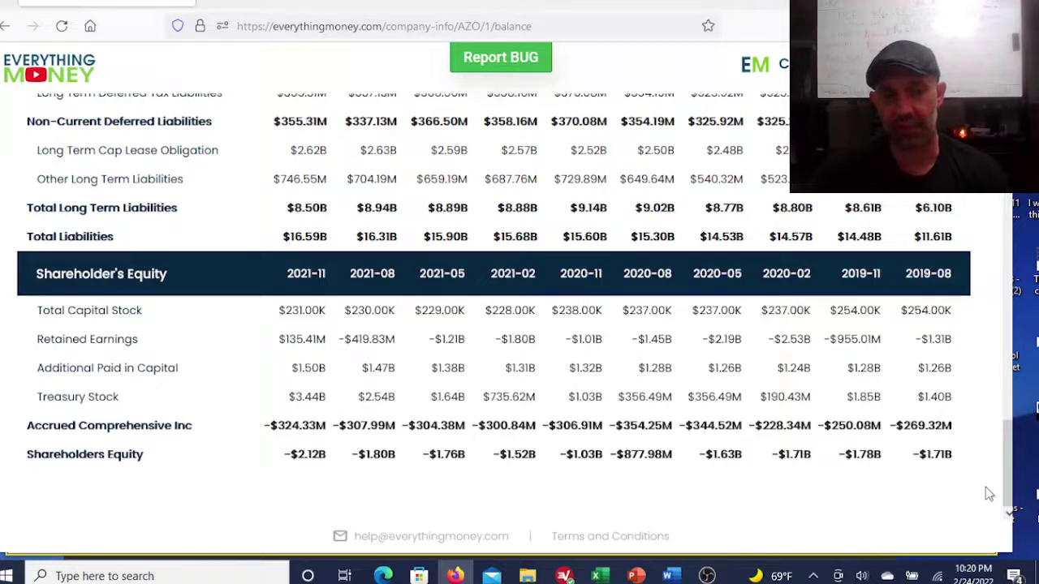
{"action": "left_click", "coordinate": [707, 575]}
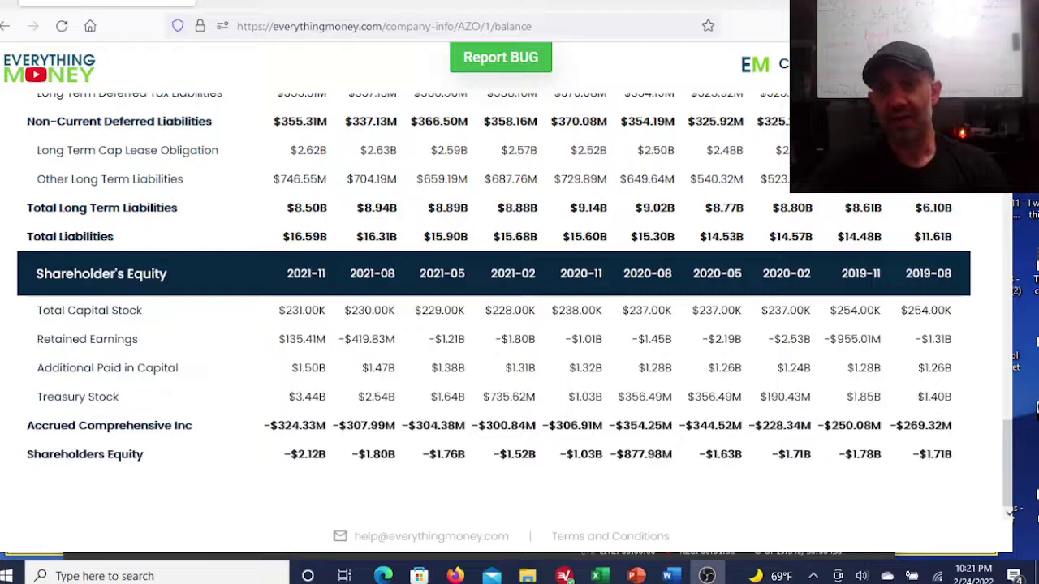
{"action": "left_click", "coordinate": [706, 576]}
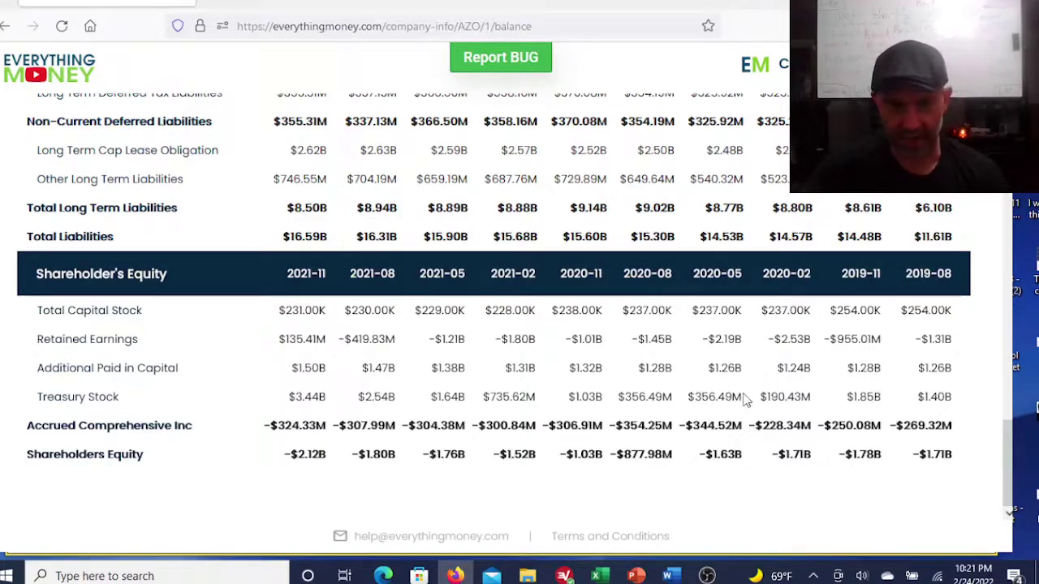
- Switch from the browser to the amphenol workbook's AutoZone valuation sheet
{"action": "key", "text": "super+d"}
{"action": "mouse_move", "coordinate": [596, 575]}
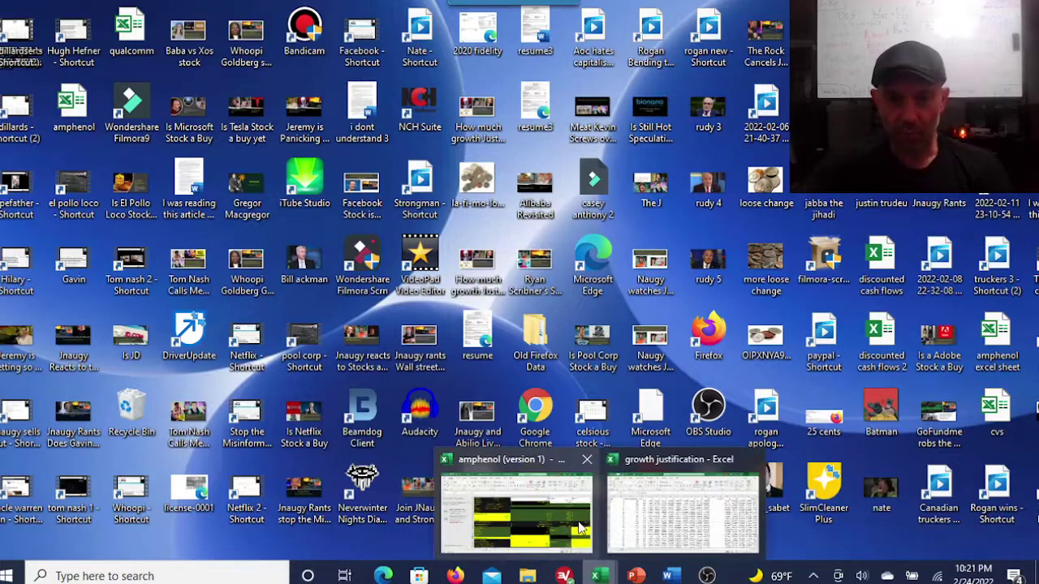
{"action": "left_click", "coordinate": [581, 528]}
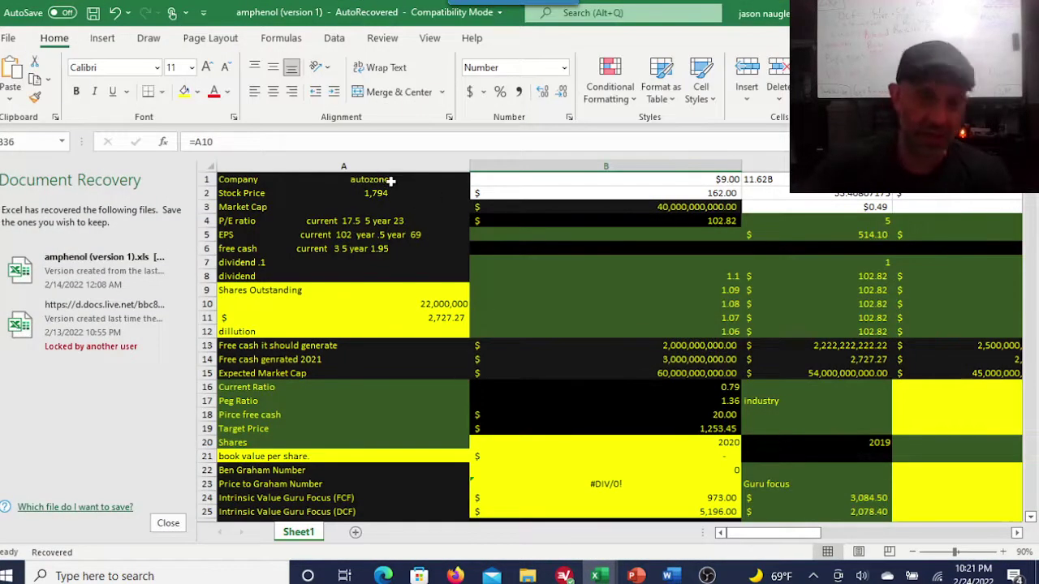
- Check the company name and the 1,794 stock price, then bring OBS Studio forward
{"action": "left_click", "coordinate": [391, 181]}
{"action": "left_click", "coordinate": [403, 194]}
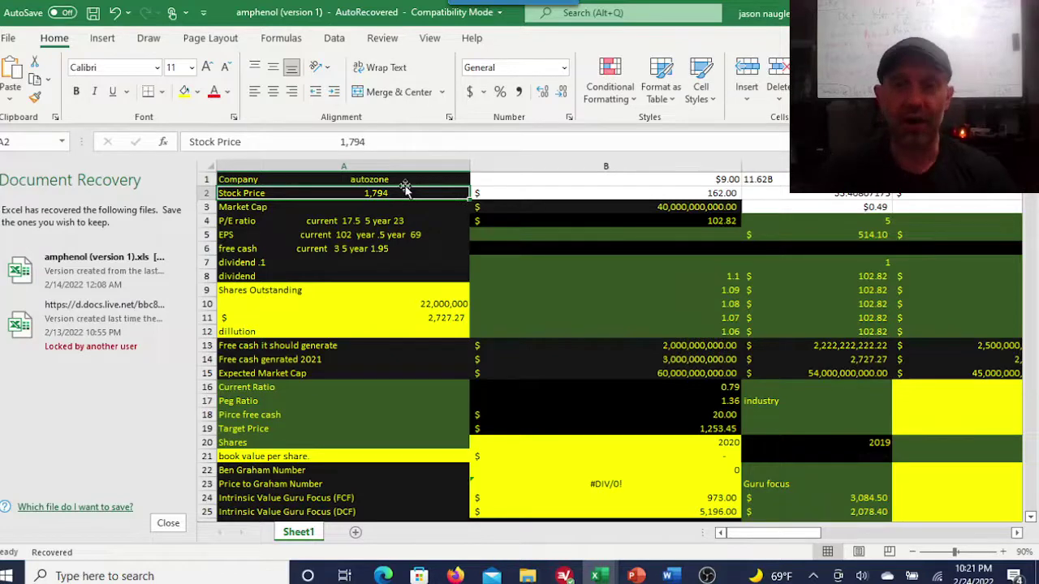
{"action": "left_click", "coordinate": [706, 576]}
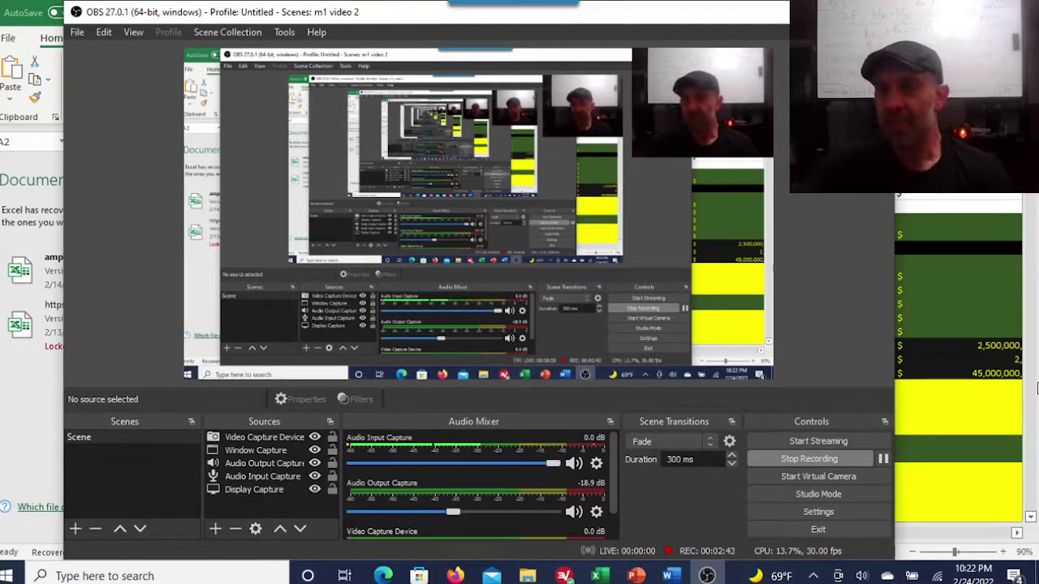
{"action": "left_click", "coordinate": [932, 213]}
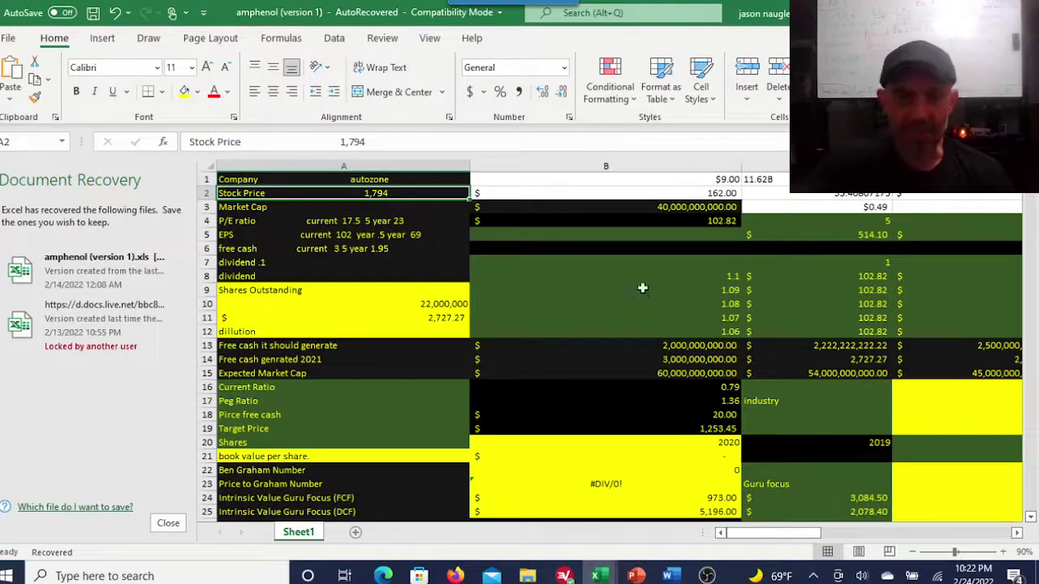
{"action": "left_click", "coordinate": [369, 233]}
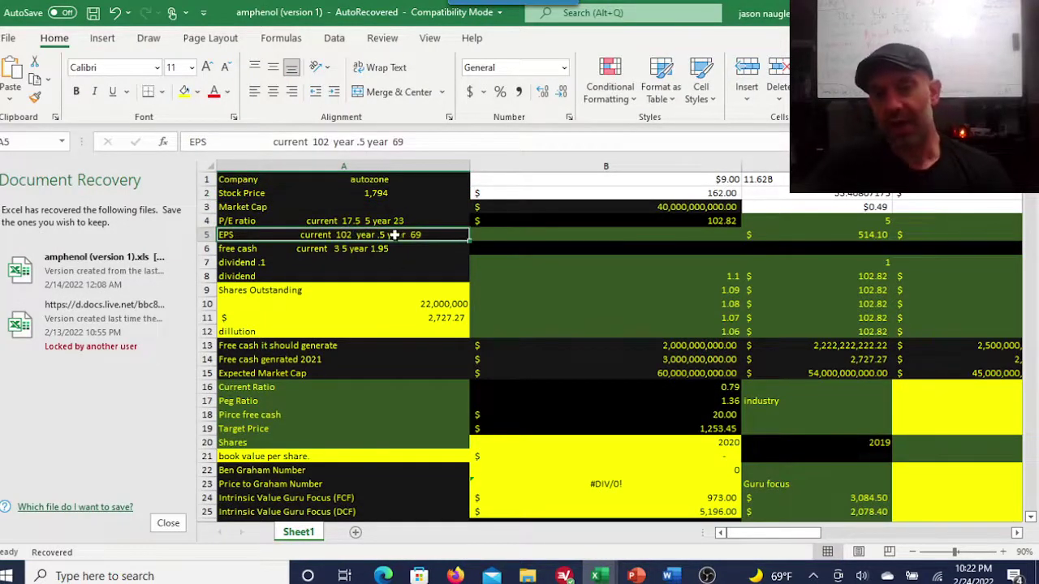
{"action": "left_click", "coordinate": [378, 192]}
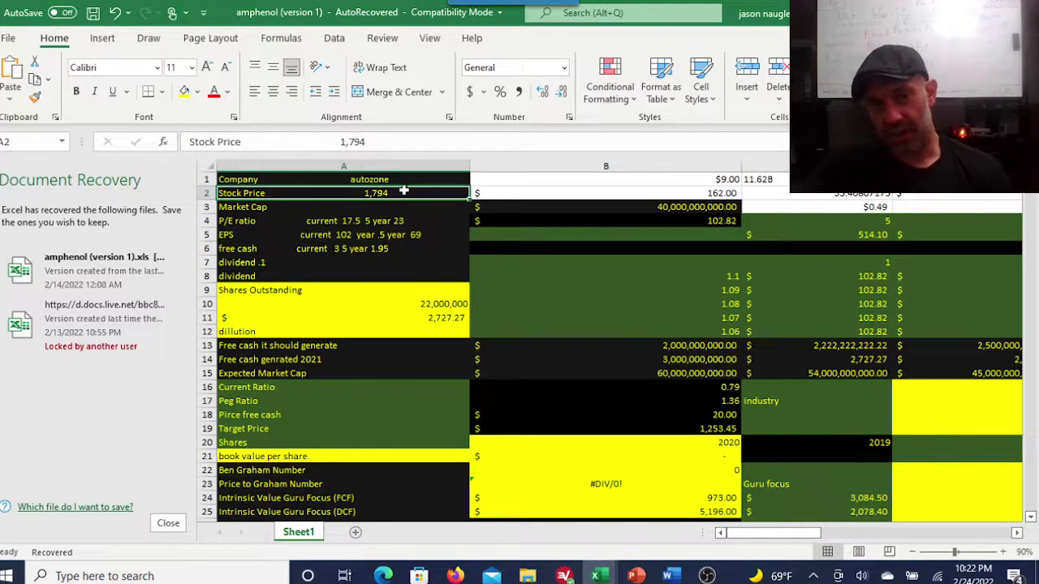
{"action": "left_click", "coordinate": [722, 427]}
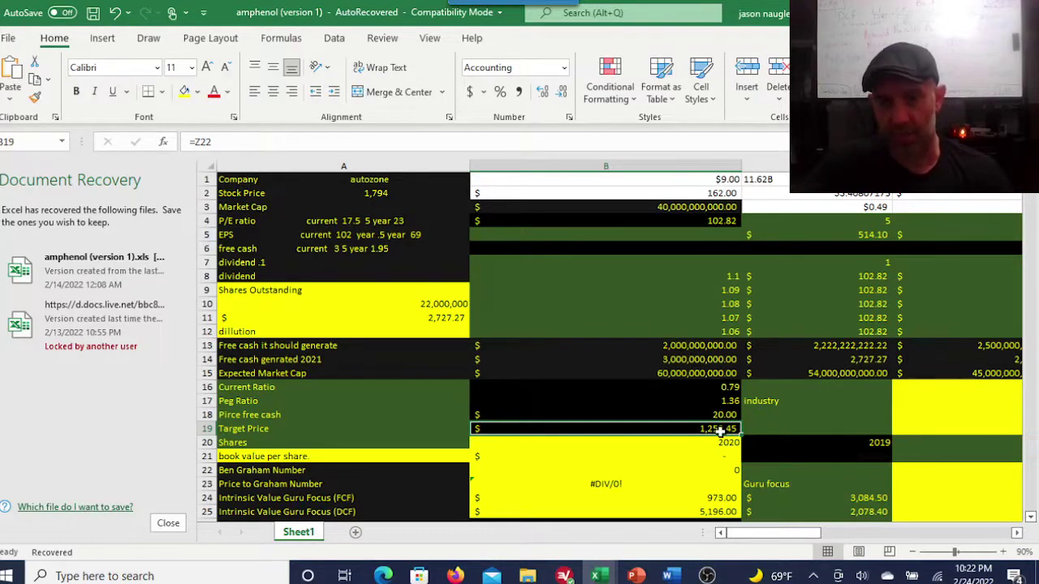
{"action": "left_click", "coordinate": [384, 197]}
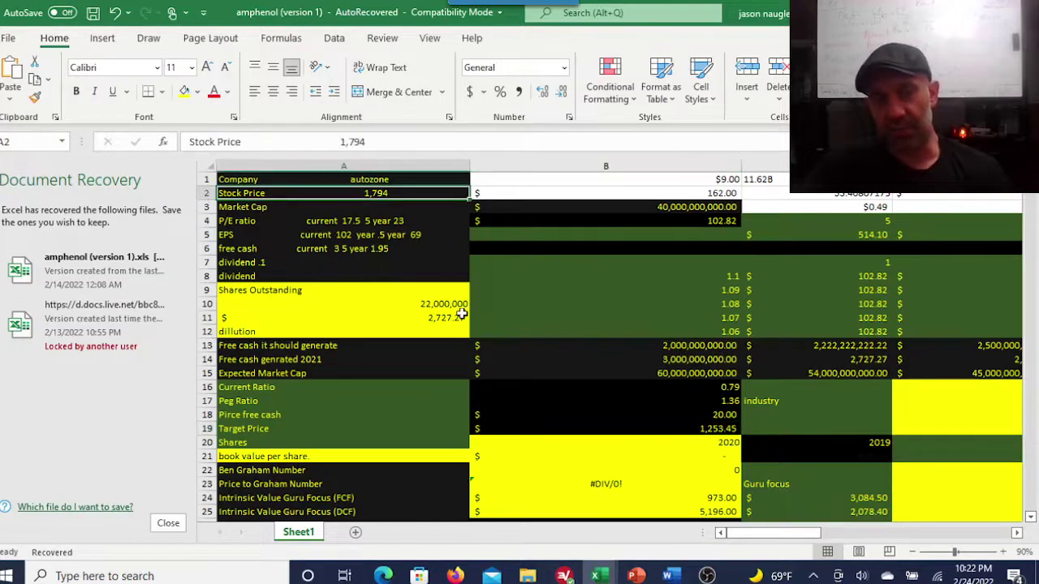
{"action": "left_click", "coordinate": [710, 428]}
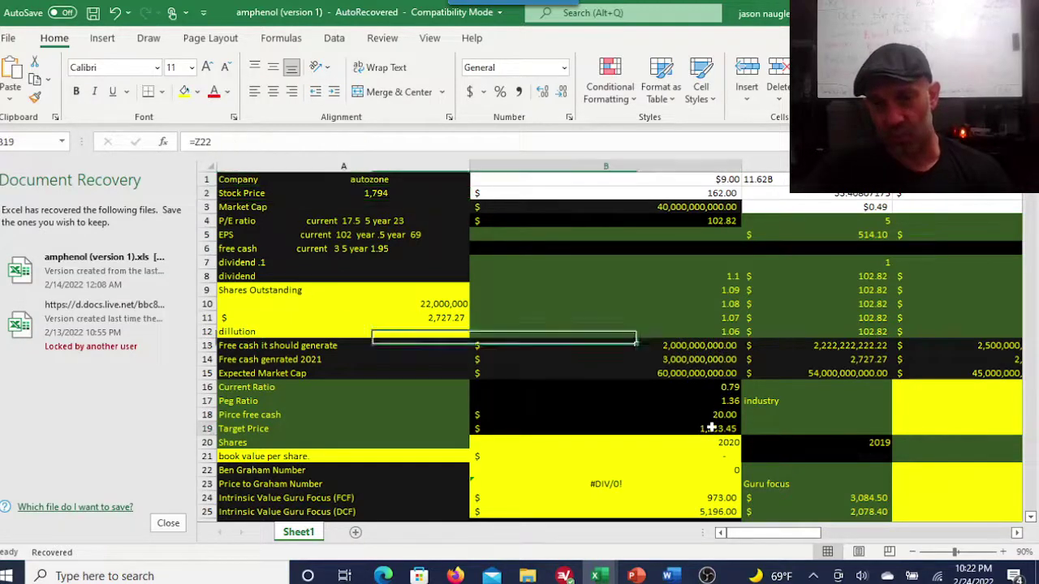
{"action": "left_click", "coordinate": [706, 576]}
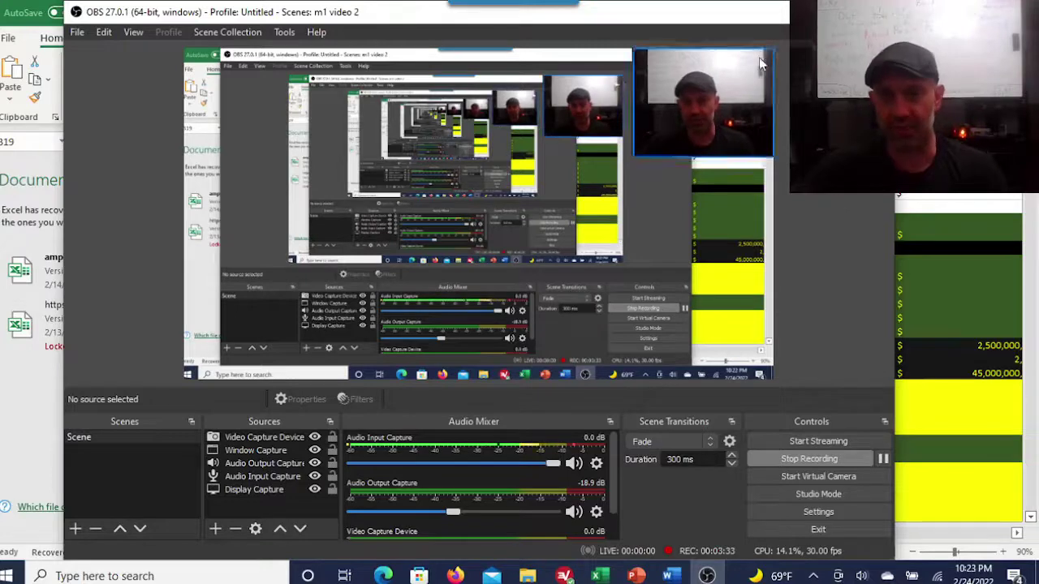
{"action": "key", "text": "alt+Tab"}
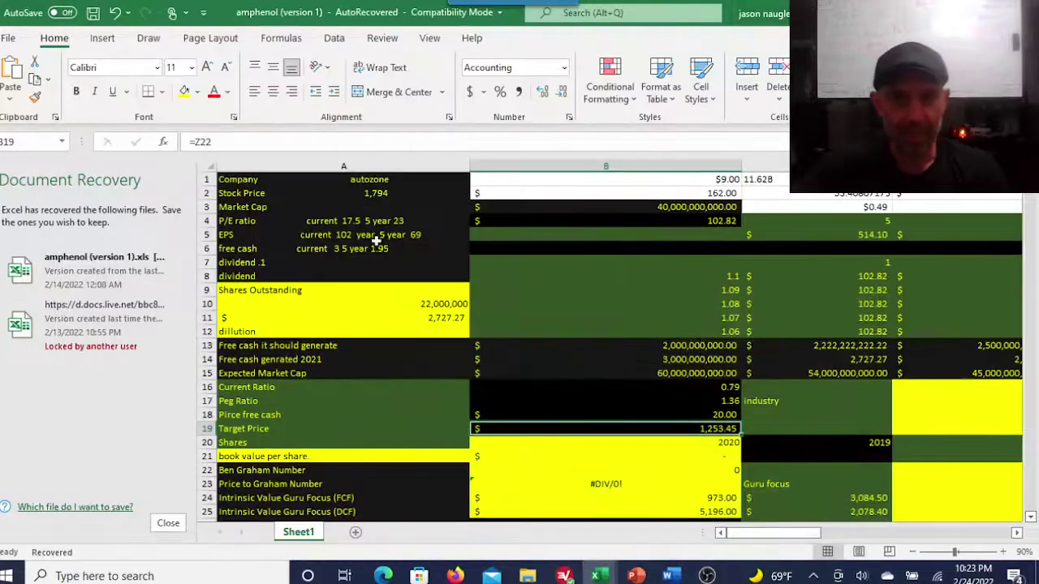
{"action": "left_click", "coordinate": [698, 347]}
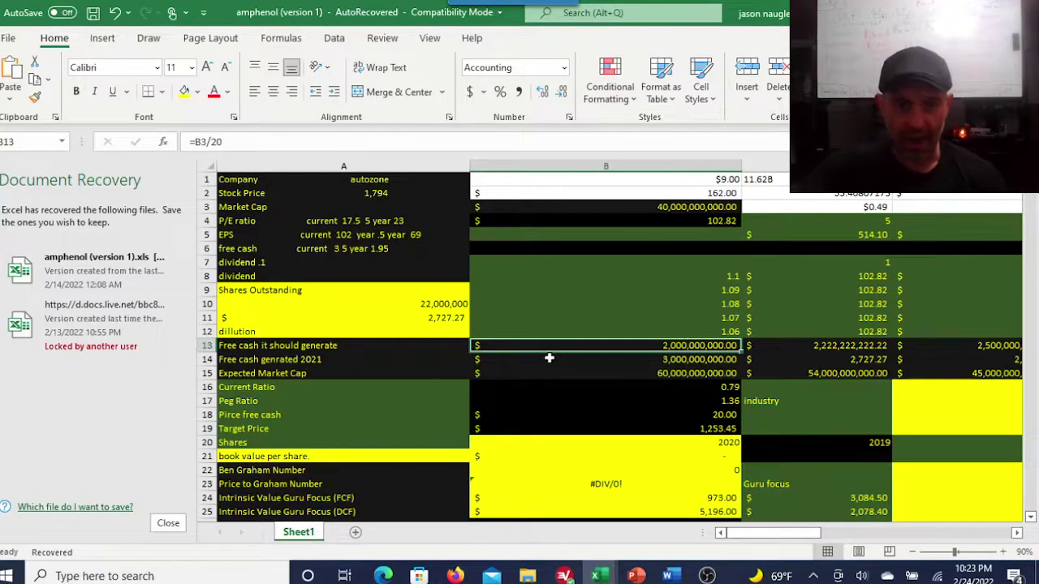
{"action": "left_click", "coordinate": [680, 208]}
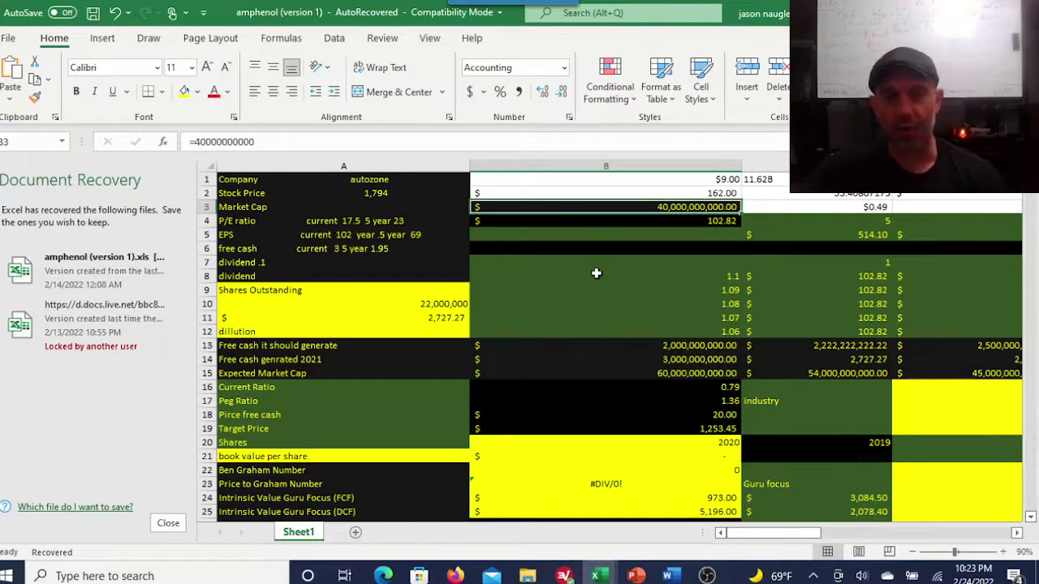
{"action": "left_click", "coordinate": [707, 577]}
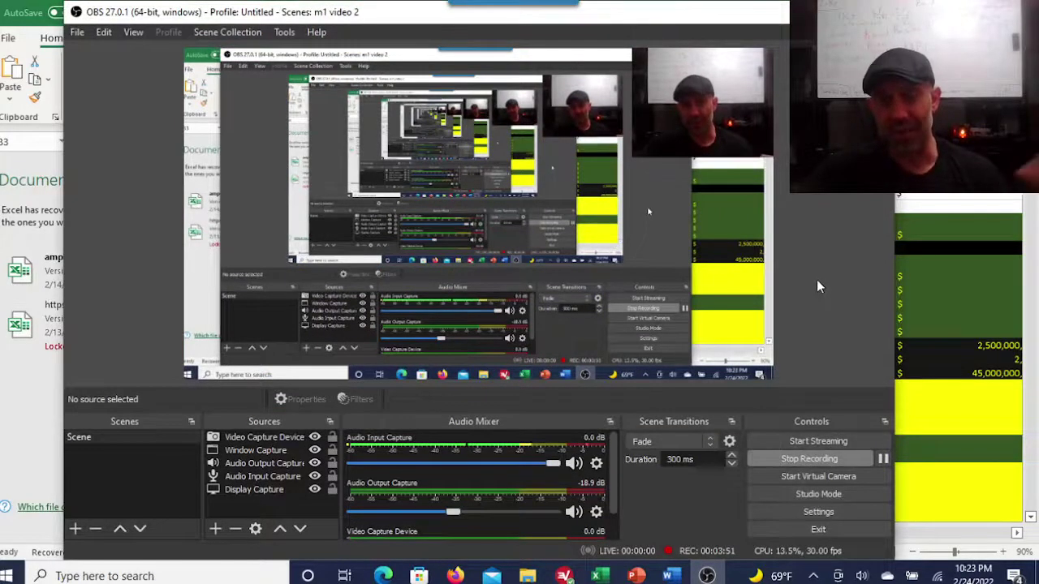
{"action": "key", "text": "alt+Tab"}
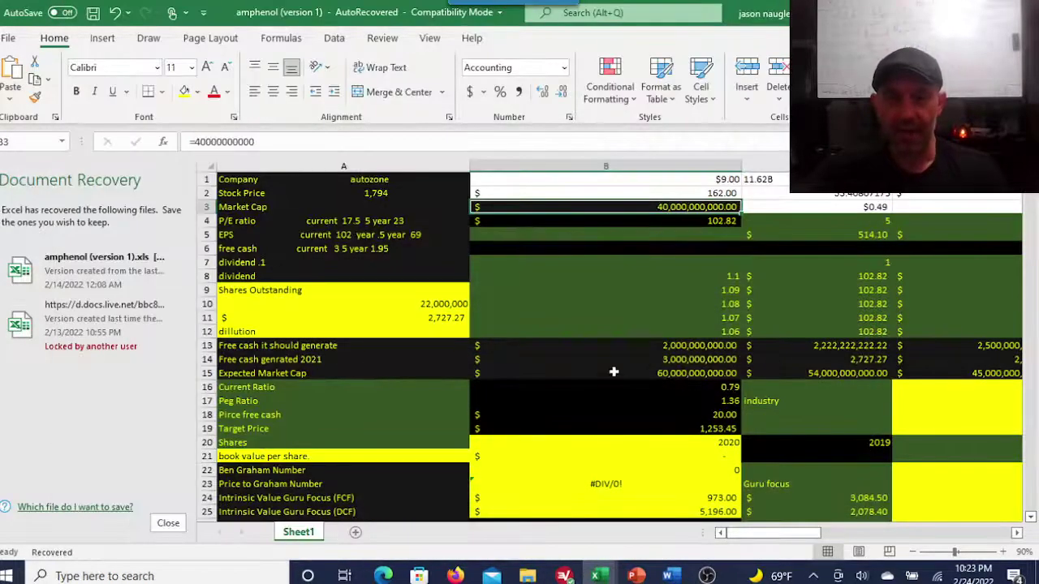
{"action": "left_click", "coordinate": [688, 347]}
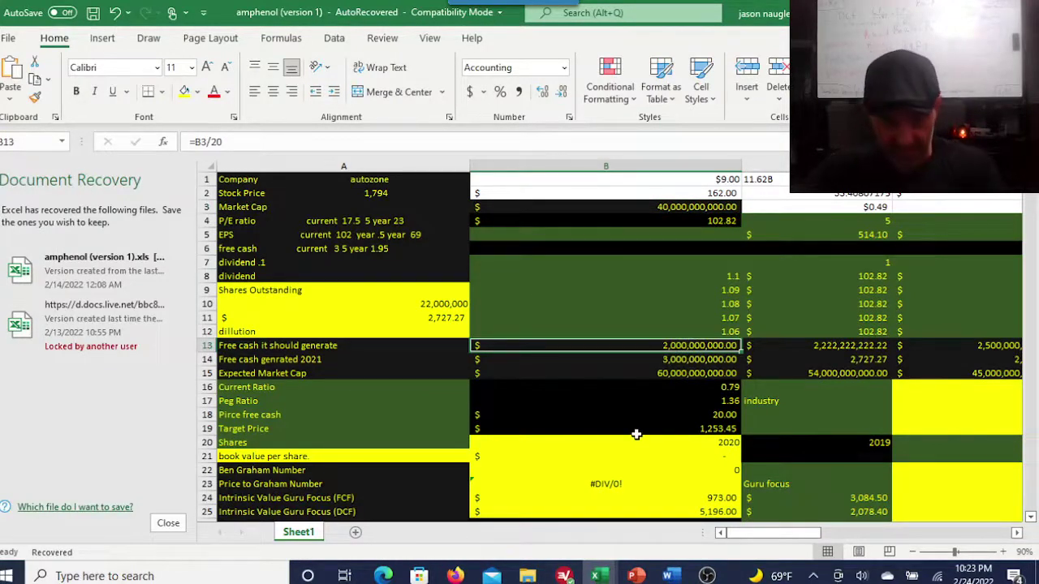
{"action": "left_click", "coordinate": [707, 576]}
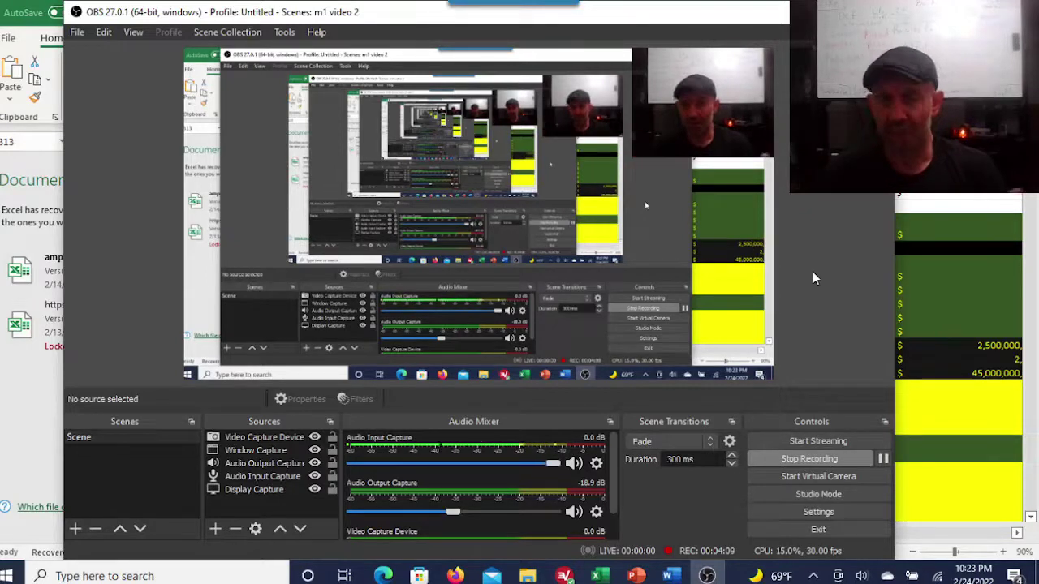
{"action": "left_click", "coordinate": [785, 6]}
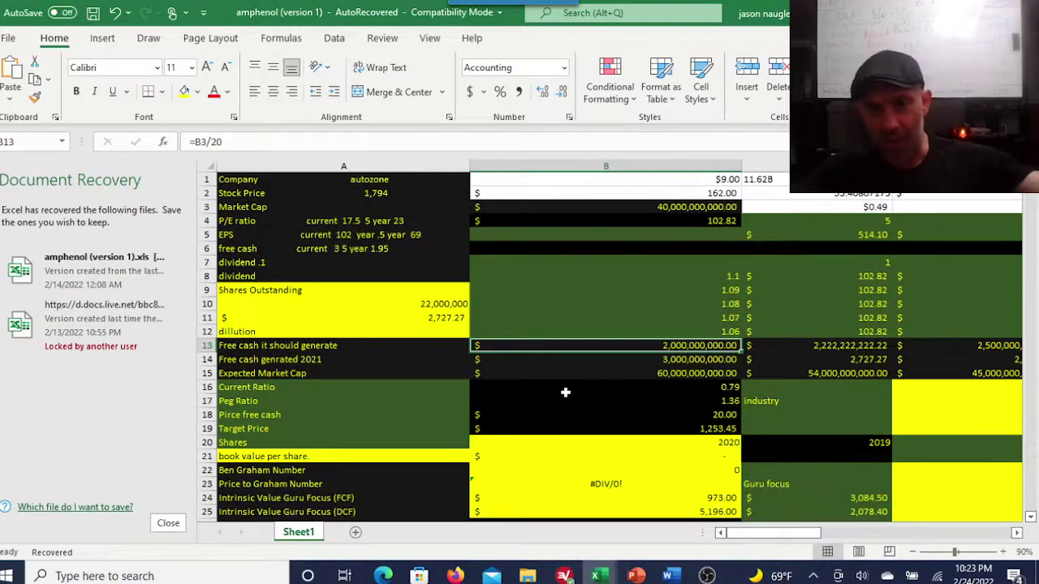
{"action": "left_click", "coordinate": [671, 360]}
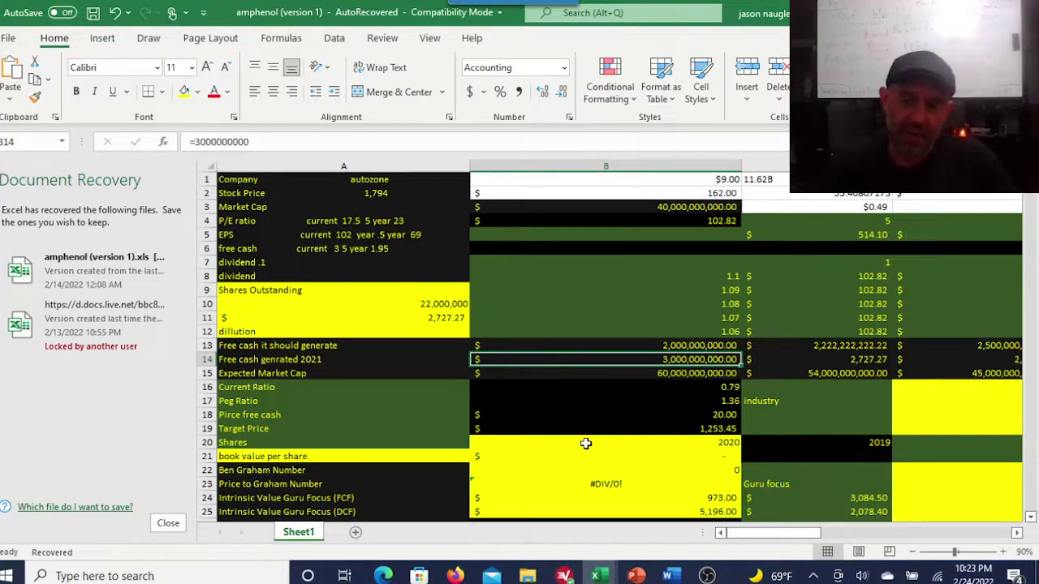
{"action": "left_click", "coordinate": [865, 361]}
{"action": "left_click_drag", "start_coordinate": [781, 534], "coordinate": [791, 536]}
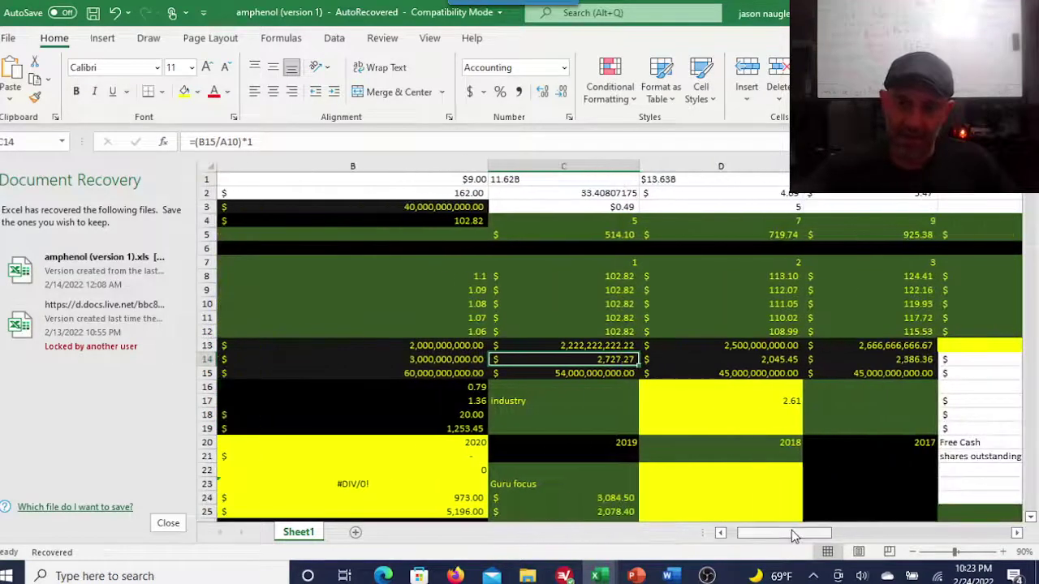
{"action": "left_click", "coordinate": [779, 362]}
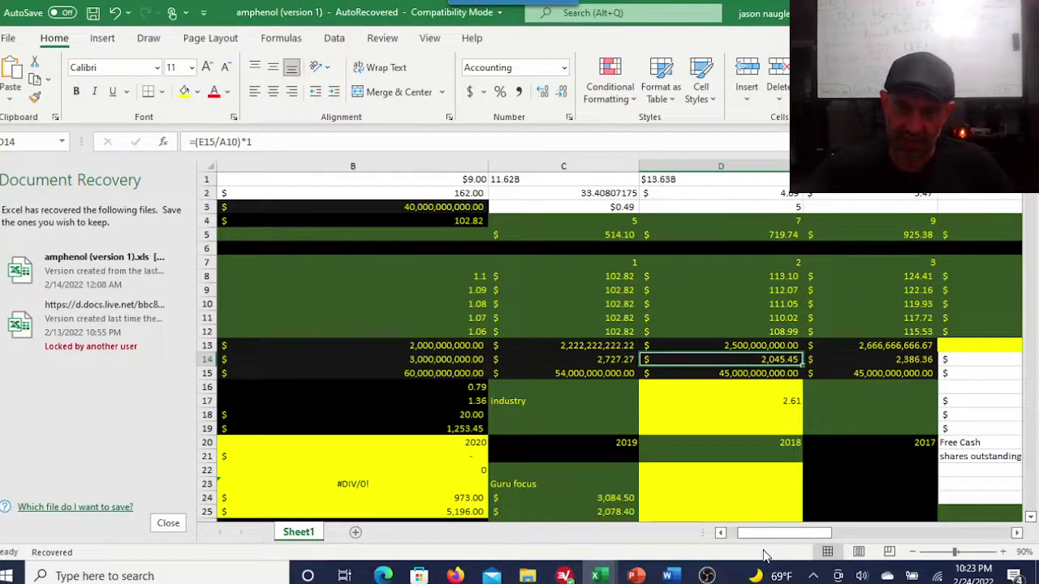
{"action": "left_click_drag", "start_coordinate": [789, 534], "coordinate": [752, 541]}
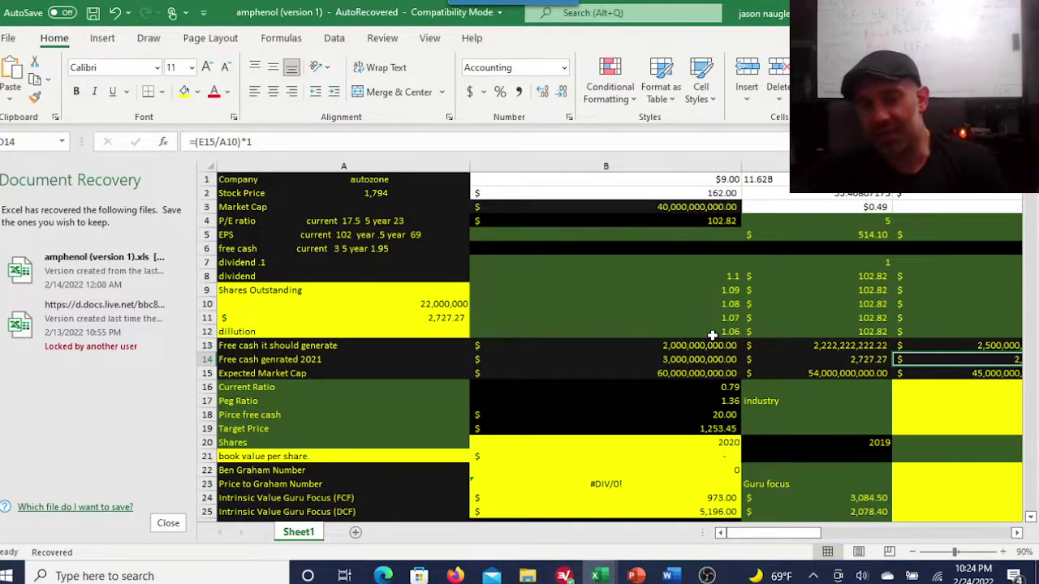
{"action": "left_click", "coordinate": [877, 362]}
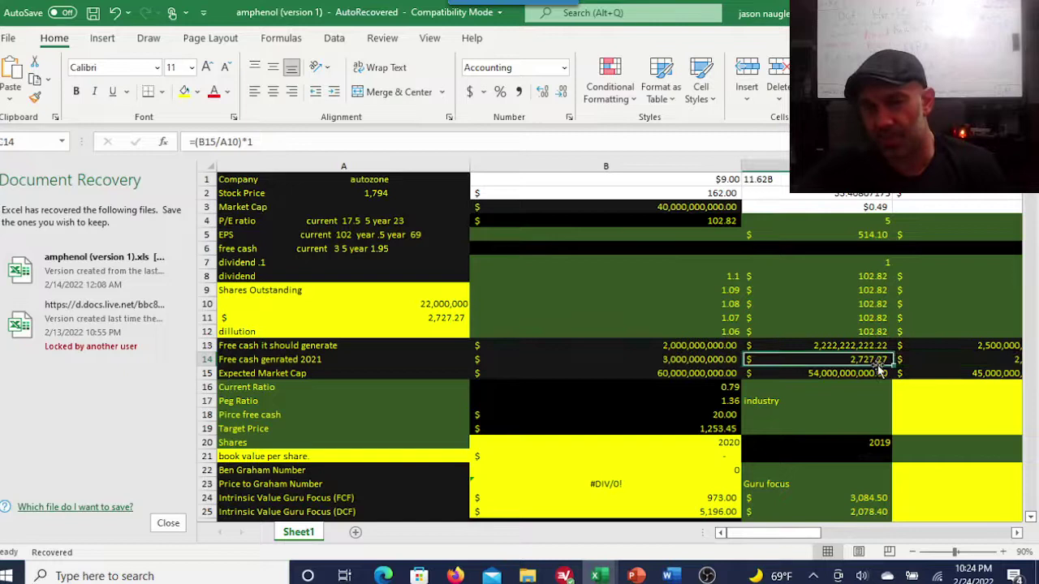
{"action": "left_click", "coordinate": [721, 371]}
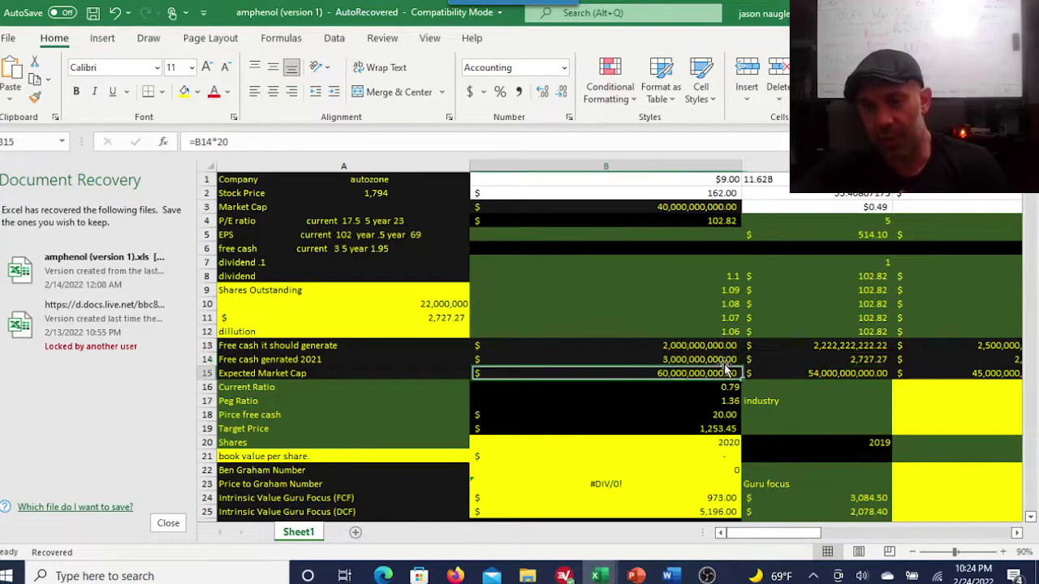
{"action": "left_click", "coordinate": [721, 359]}
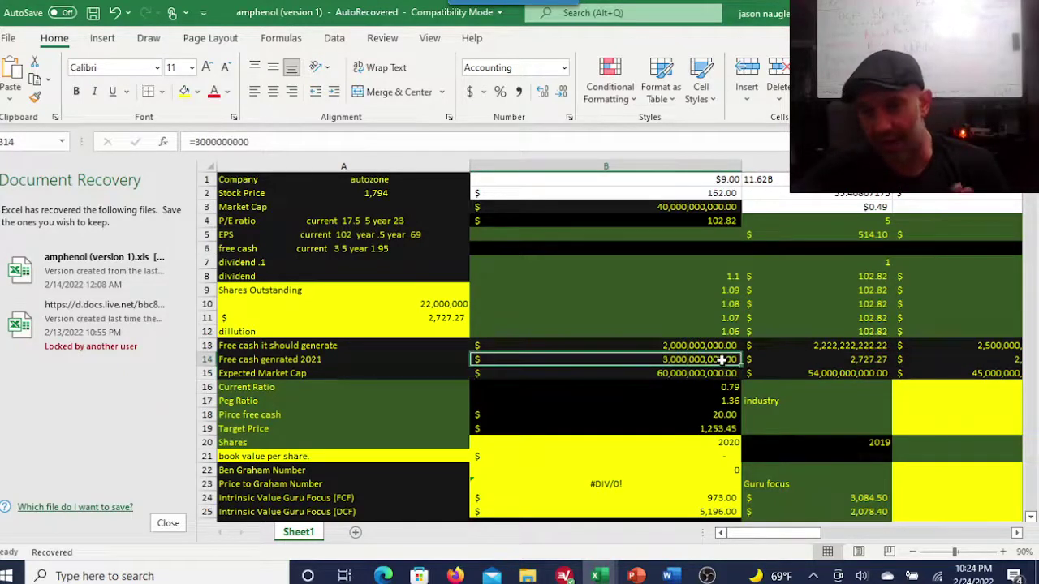
{"action": "left_click", "coordinate": [729, 400]}
{"action": "left_click", "coordinate": [729, 389]}
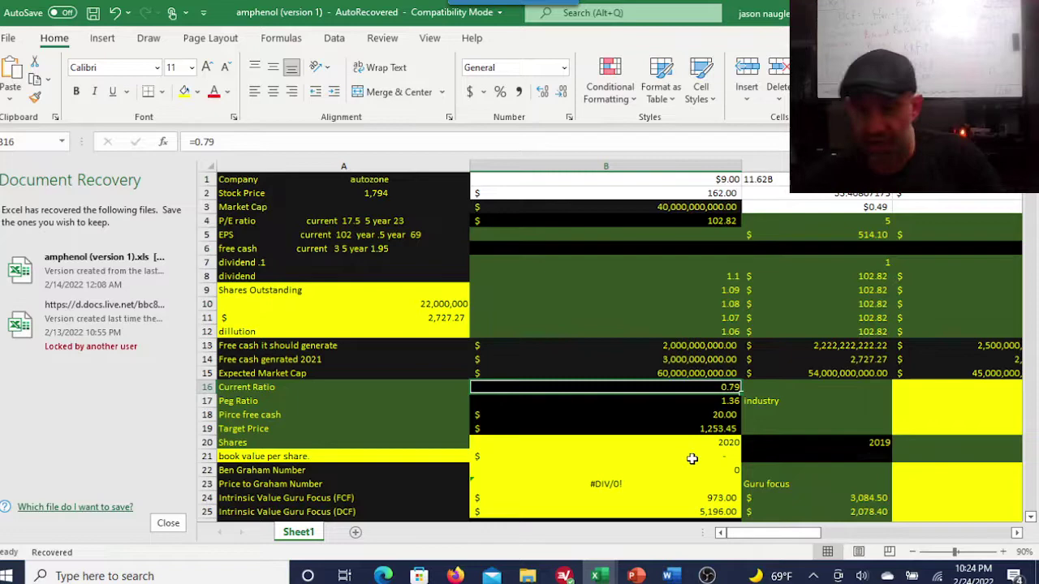
{"action": "left_click", "coordinate": [707, 577]}
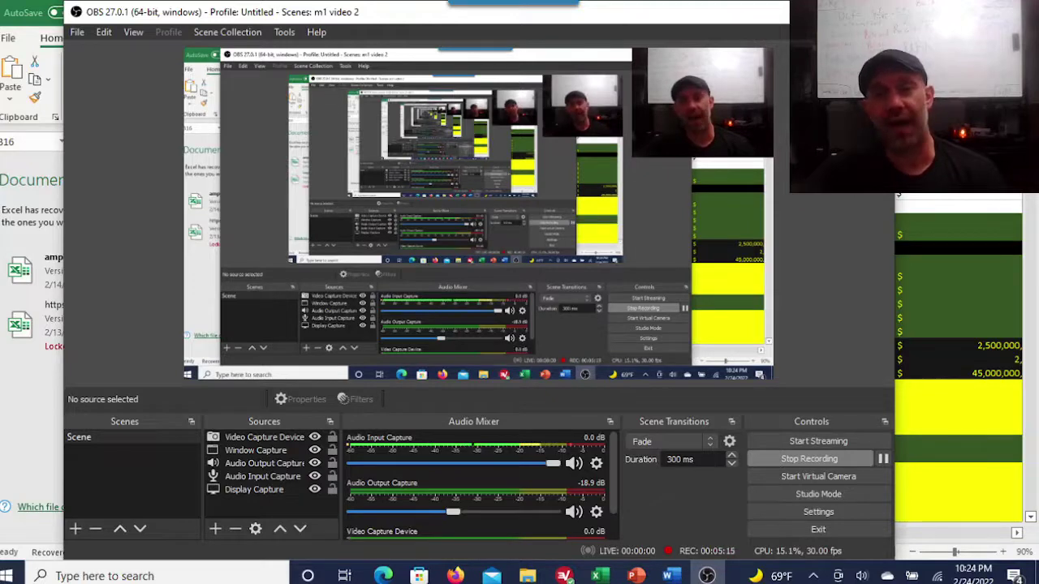
{"action": "left_click", "coordinate": [1029, 524]}
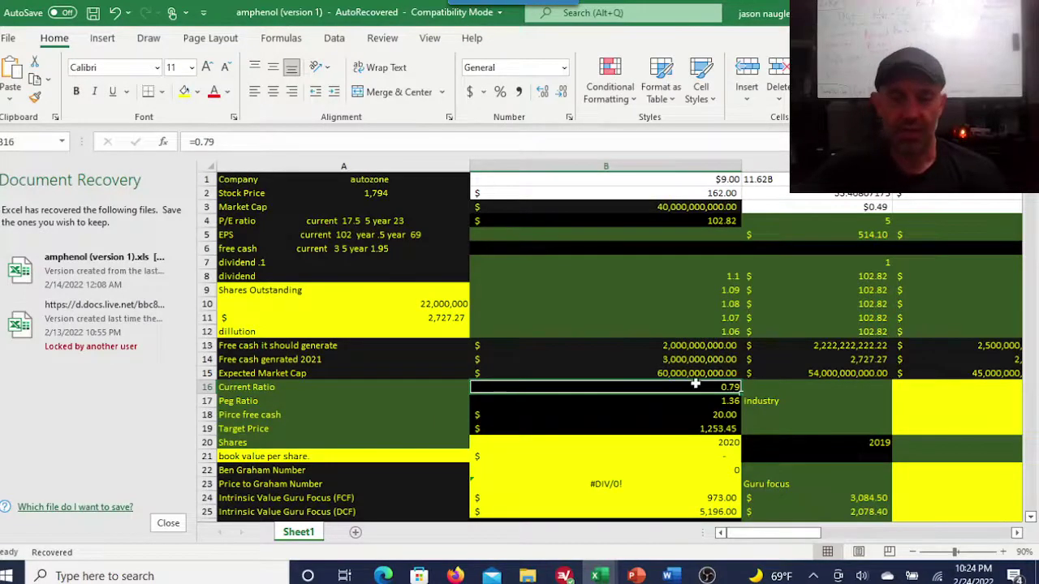
{"action": "scroll", "coordinate": [695, 385], "scroll_direction": "down", "scroll_amount": 1}
{"action": "left_click", "coordinate": [706, 576]}
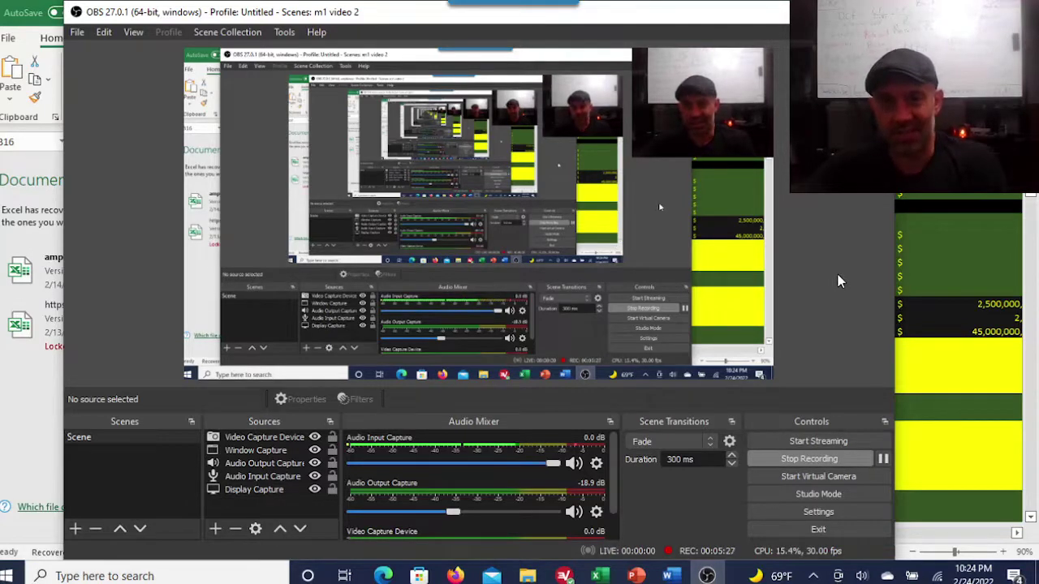
{"action": "key", "text": "alt+Tab"}
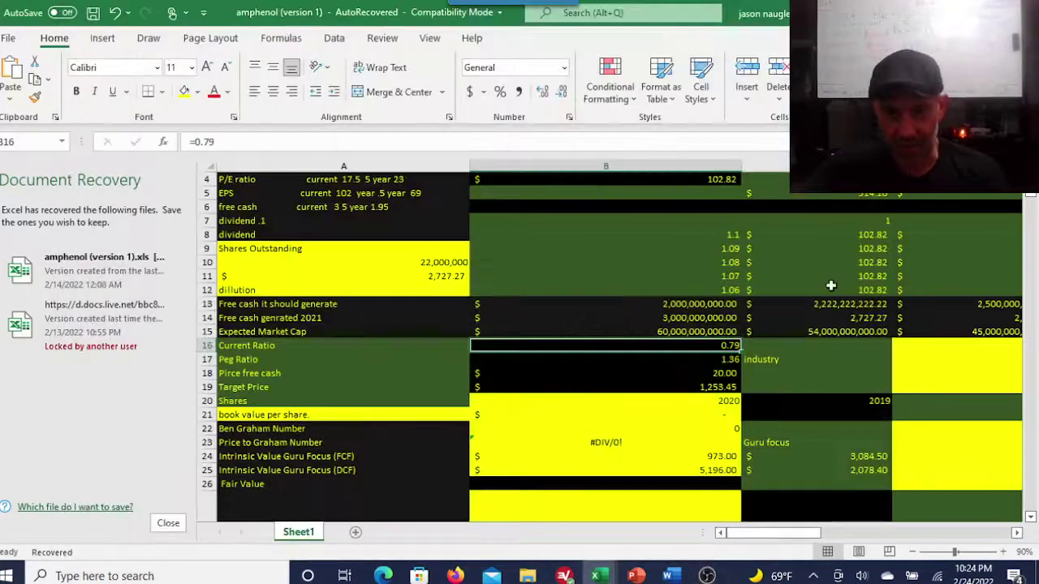
{"action": "scroll", "coordinate": [670, 394], "scroll_direction": "down", "scroll_amount": 2}
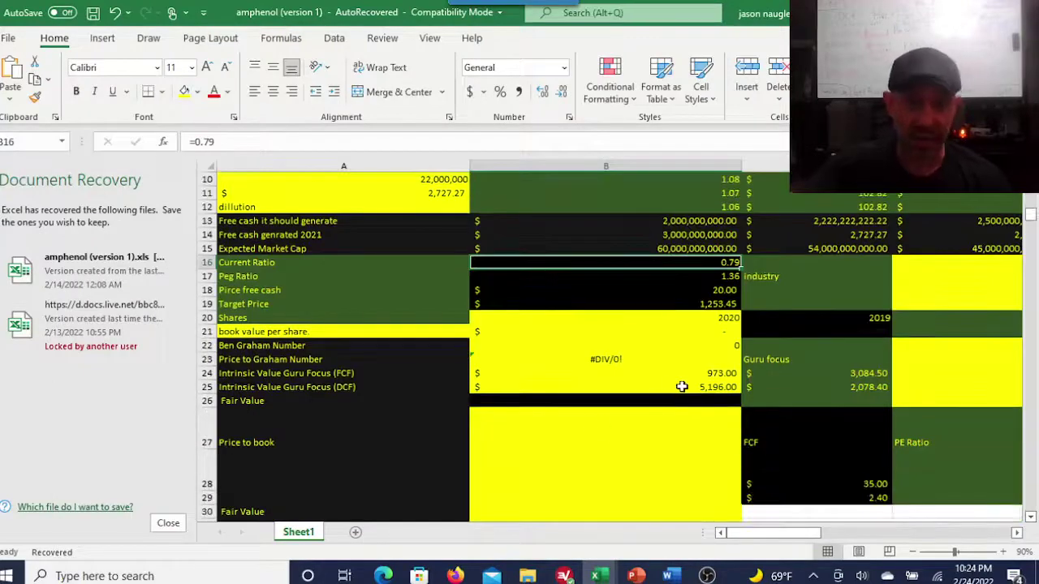
{"action": "left_click", "coordinate": [711, 374]}
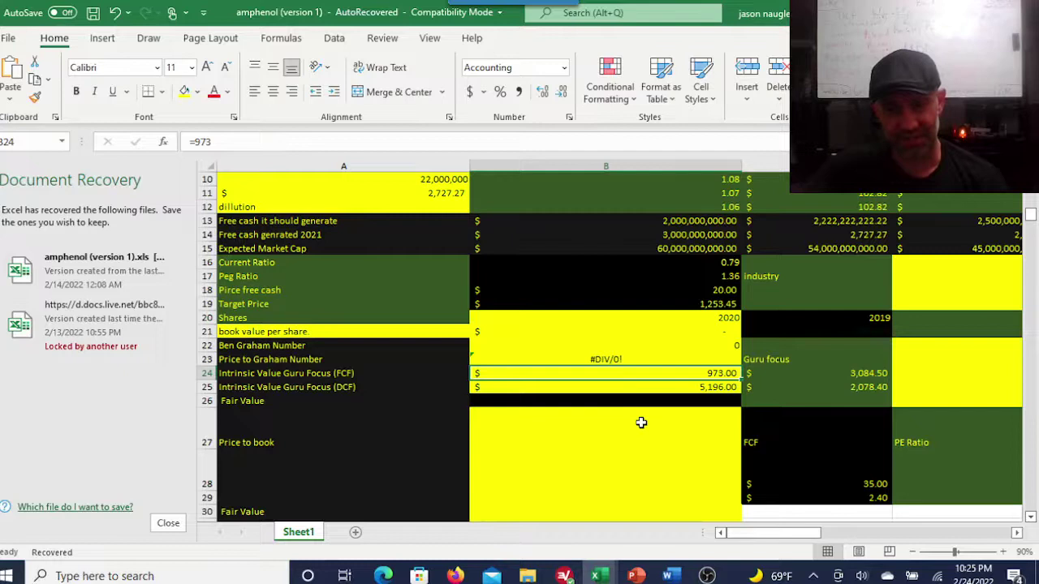
{"action": "left_click", "coordinate": [714, 388]}
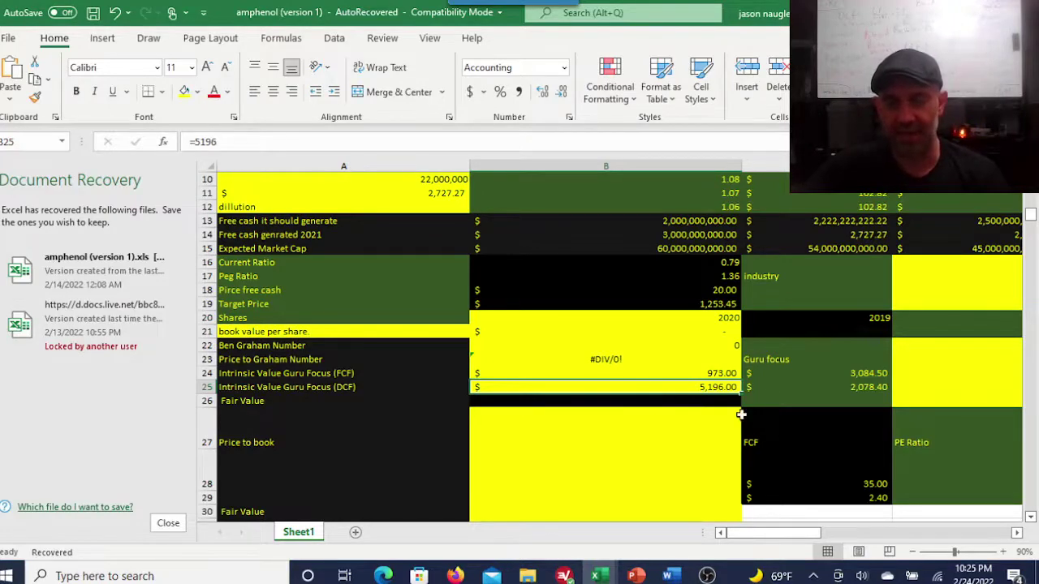
{"action": "scroll", "coordinate": [701, 455], "scroll_direction": "up", "scroll_amount": 2}
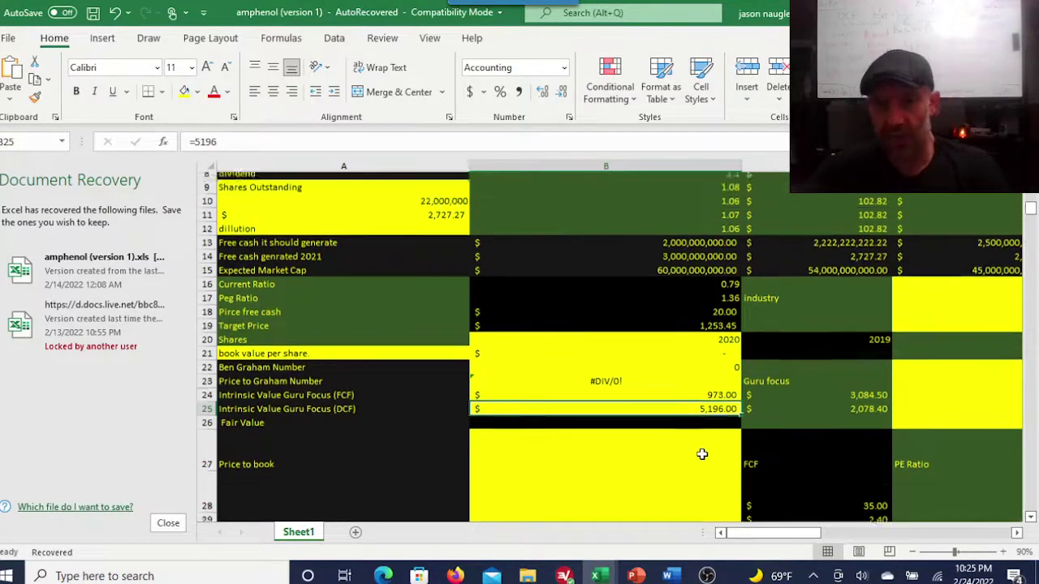
{"action": "scroll", "coordinate": [695, 463], "scroll_direction": "up", "scroll_amount": 1}
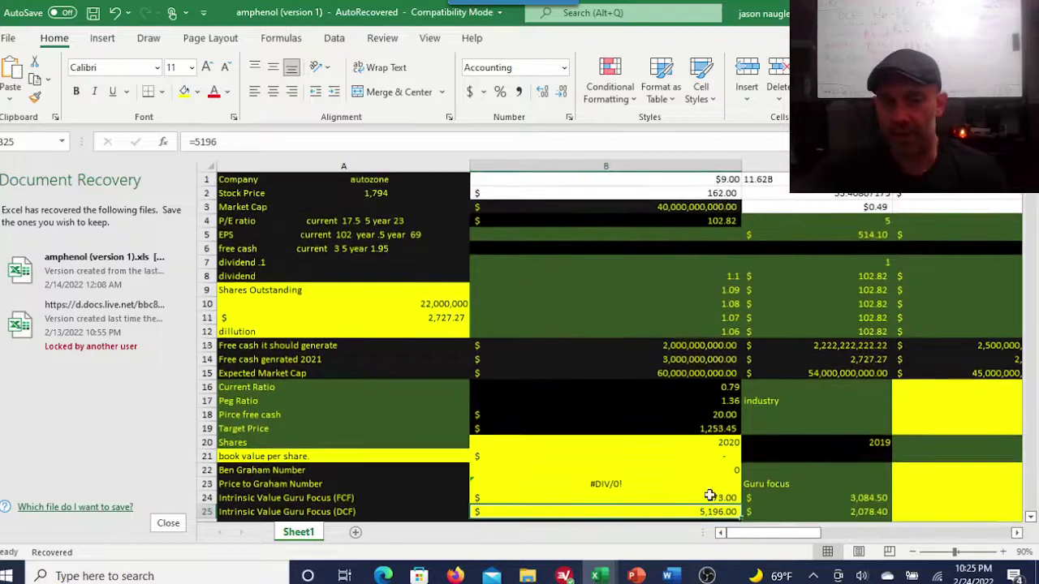
{"action": "left_click", "coordinate": [707, 576]}
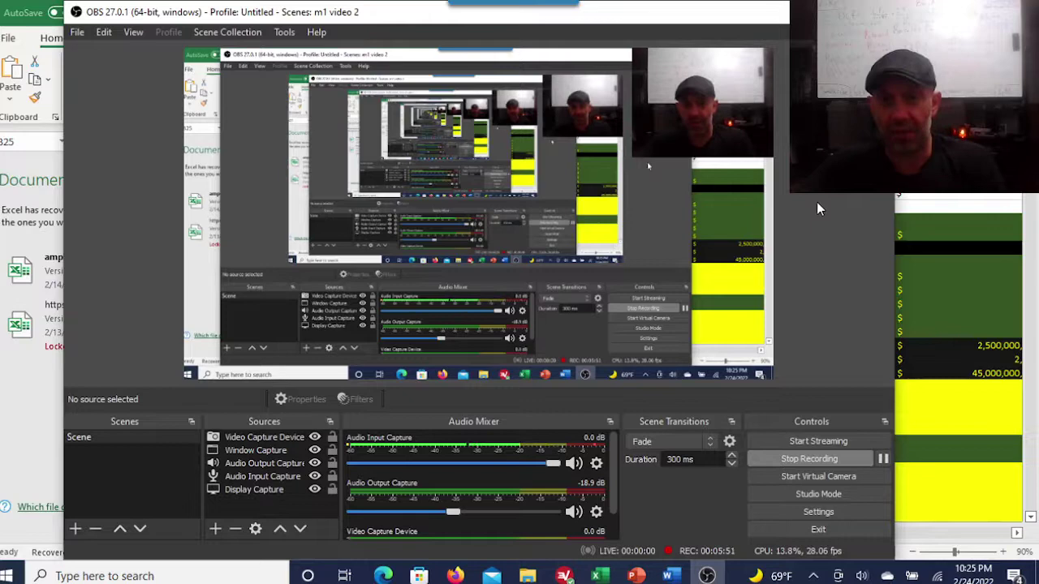
{"action": "left_click", "coordinate": [788, 154]}
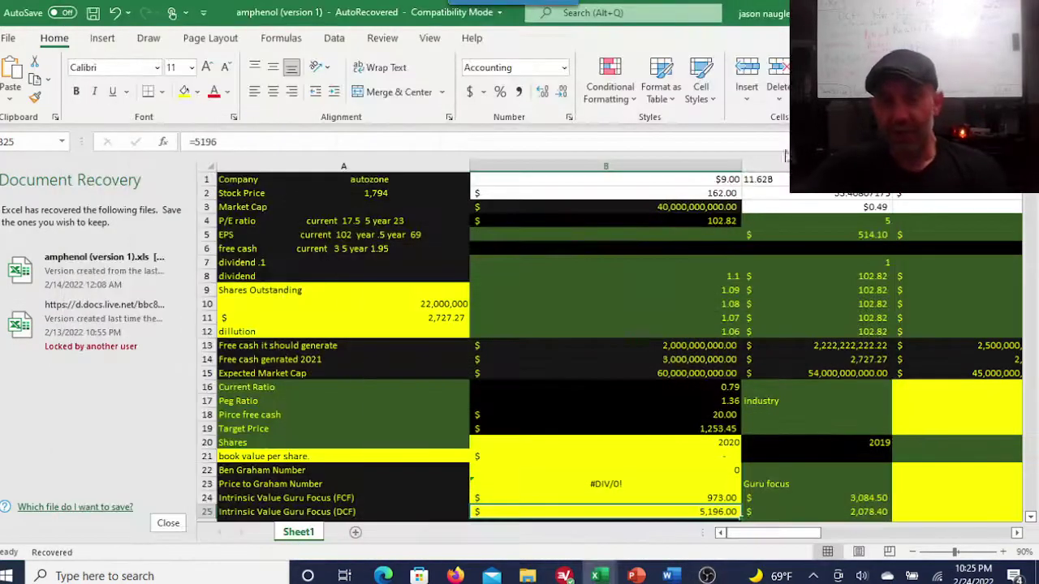
{"action": "left_click", "coordinate": [725, 276]}
{"action": "key", "text": "Down"}
{"action": "key", "text": "Down"}
{"action": "key", "text": "Down"}
{"action": "key", "text": "Down"}
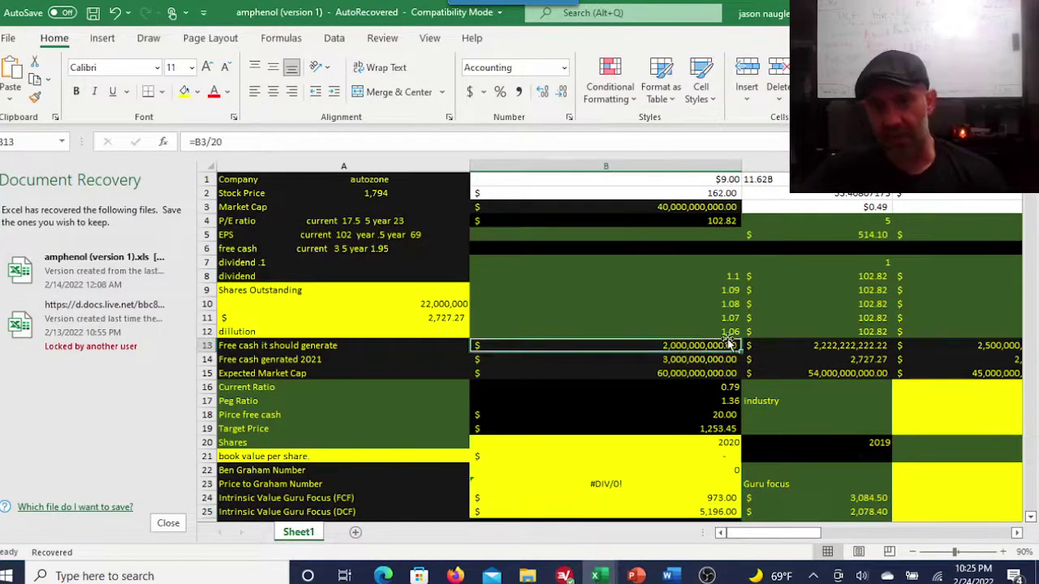
{"action": "left_click_drag", "start_coordinate": [779, 533], "coordinate": [801, 533]}
{"action": "left_click", "coordinate": [630, 373]}
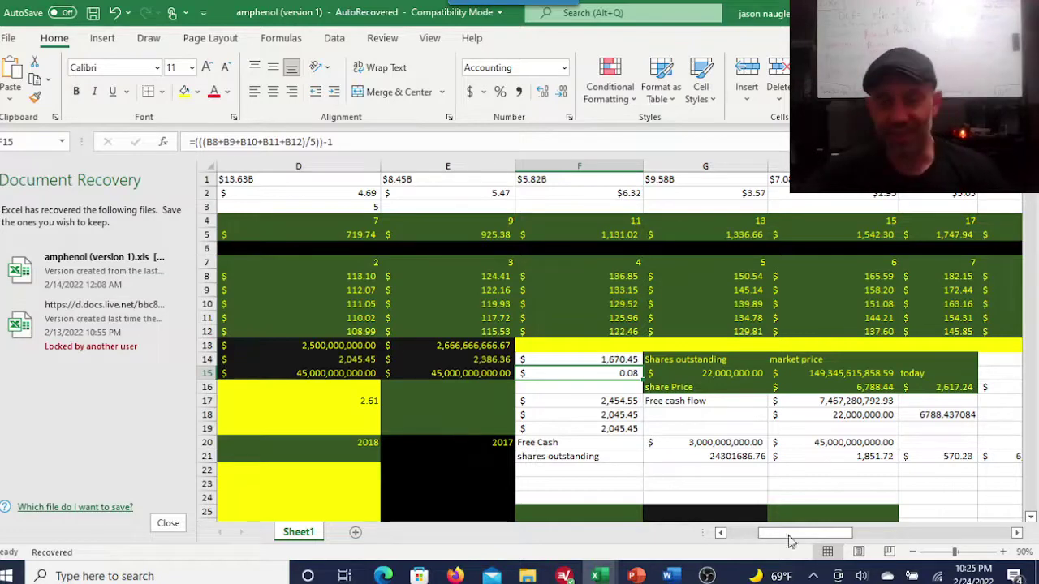
{"action": "left_click", "coordinate": [707, 575]}
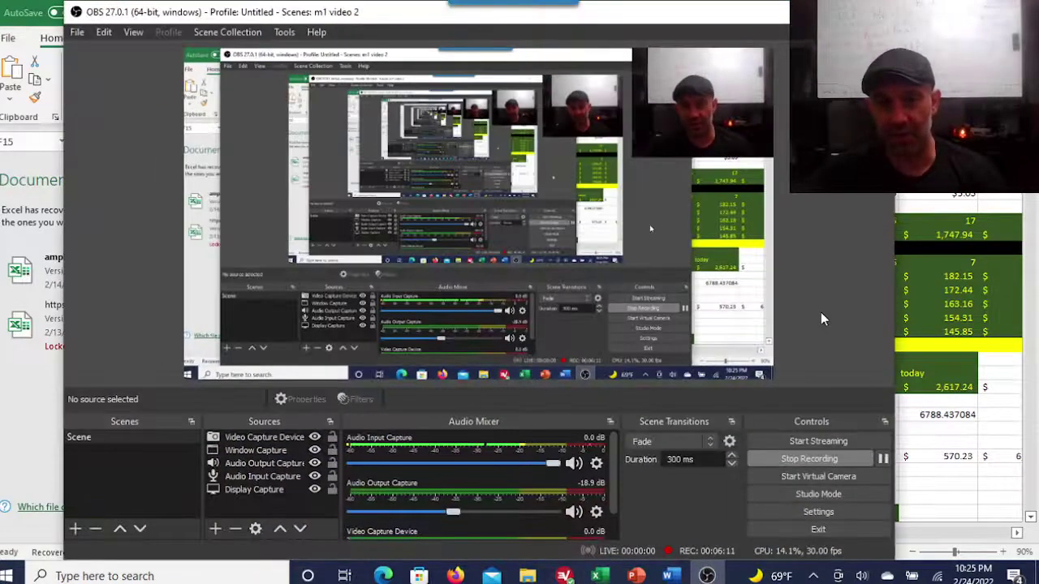
{"action": "left_click", "coordinate": [811, 12]}
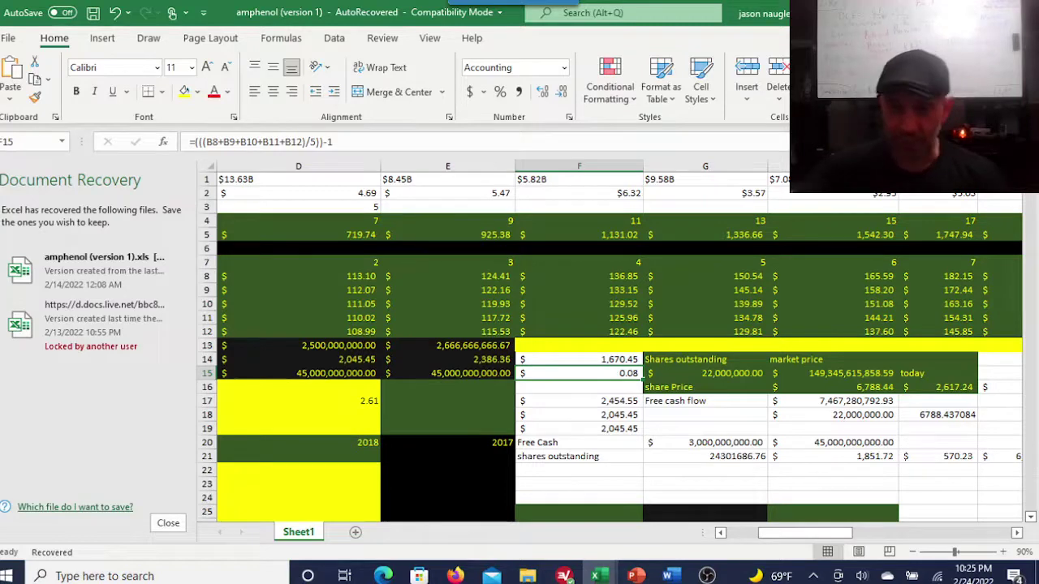
{"action": "left_click_drag", "start_coordinate": [790, 533], "coordinate": [896, 535]}
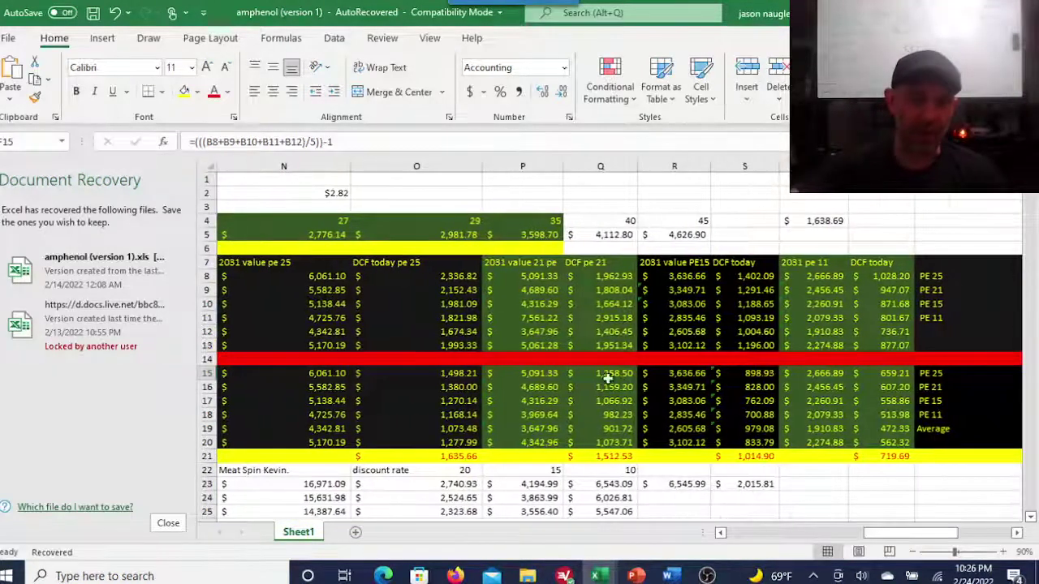
{"action": "left_click", "coordinate": [443, 275]}
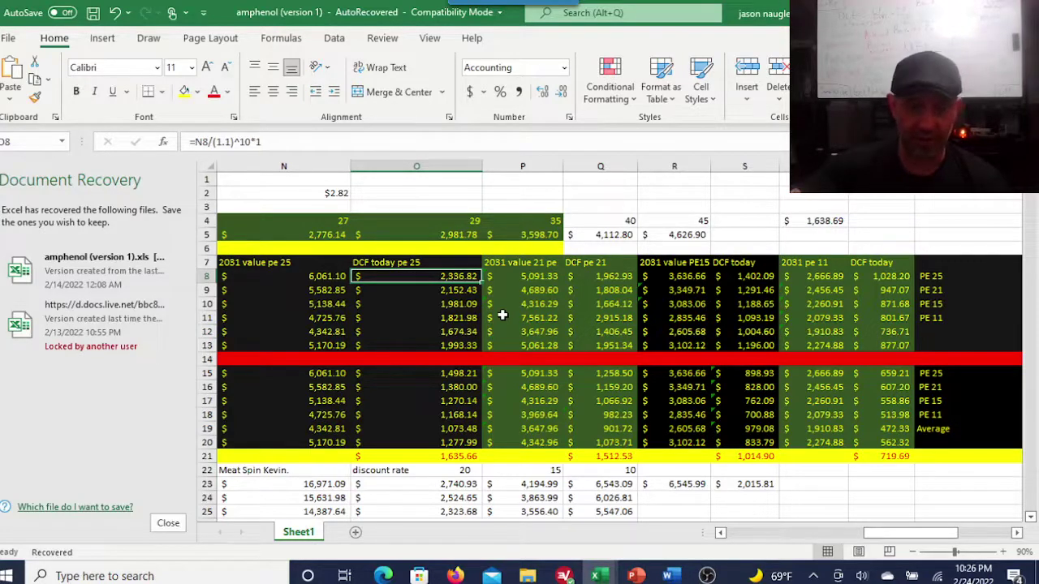
{"action": "left_click", "coordinate": [458, 374]}
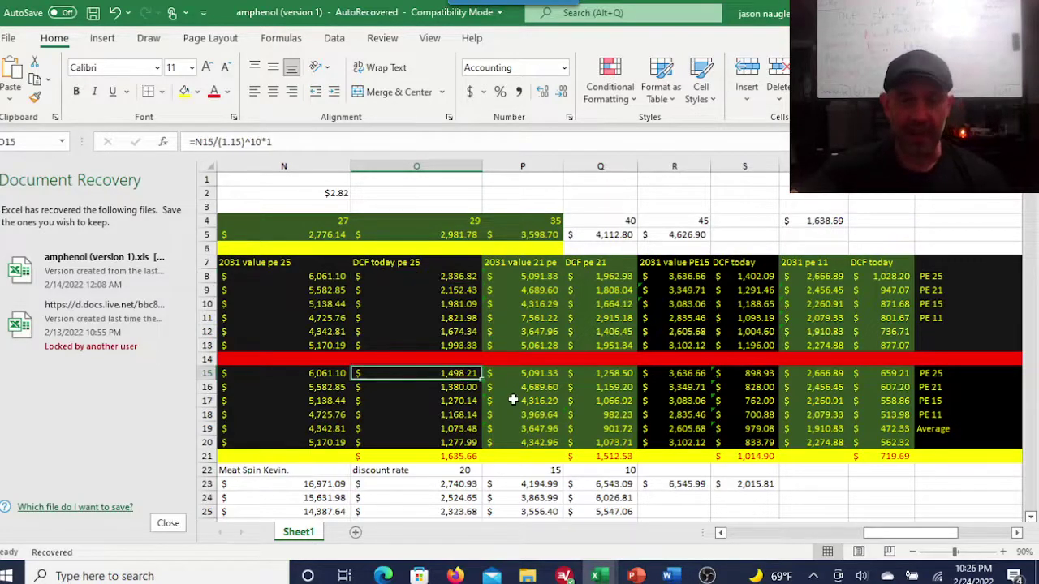
{"action": "left_click", "coordinate": [453, 456]}
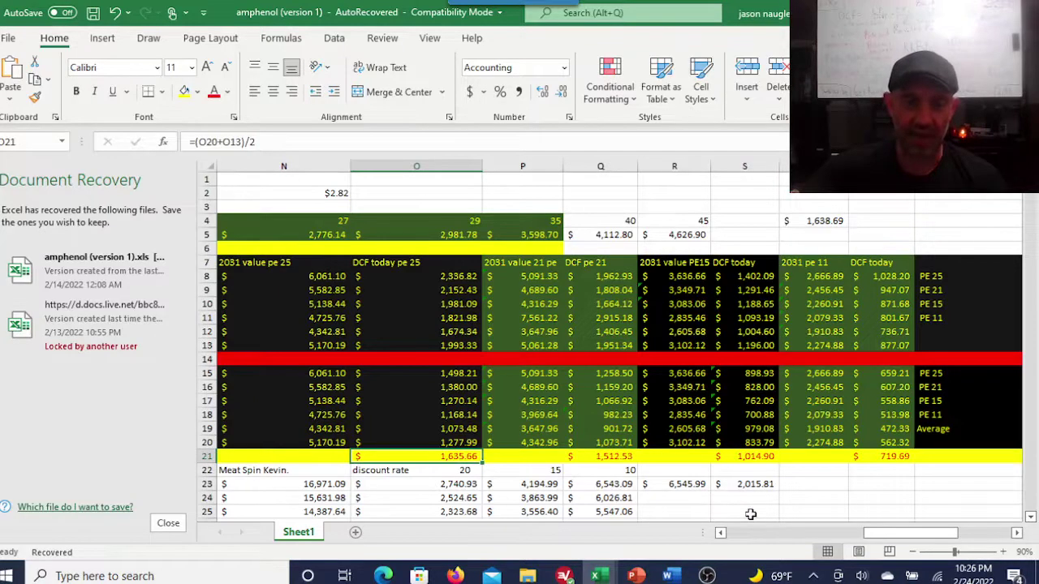
{"action": "left_click_drag", "start_coordinate": [892, 534], "coordinate": [749, 537]}
{"action": "left_click", "coordinate": [347, 222]}
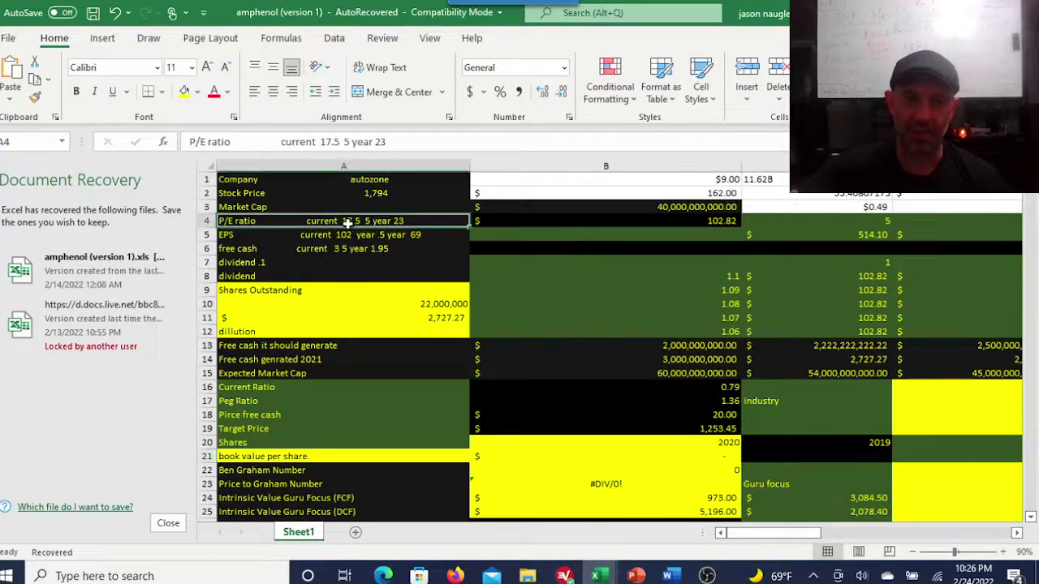
{"action": "left_click", "coordinate": [388, 197]}
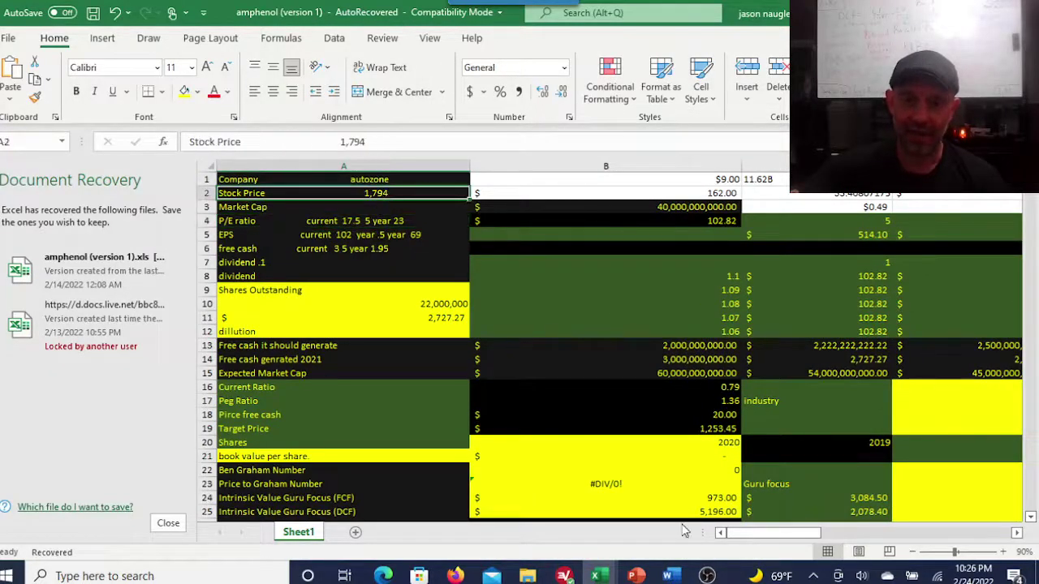
{"action": "left_click_drag", "start_coordinate": [745, 535], "coordinate": [870, 538]}
{"action": "left_click", "coordinate": [552, 457]}
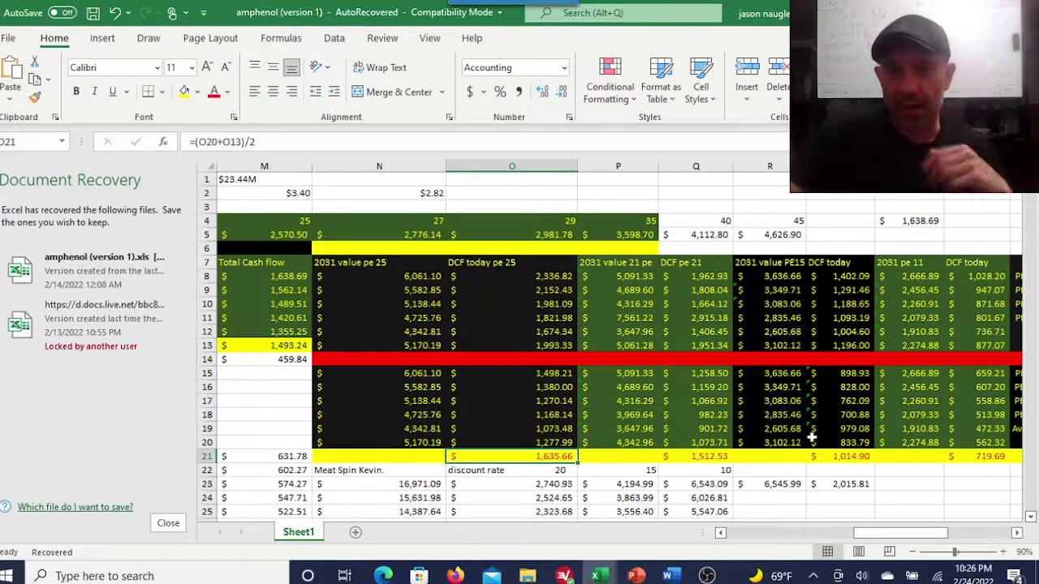
{"action": "left_click", "coordinate": [717, 456]}
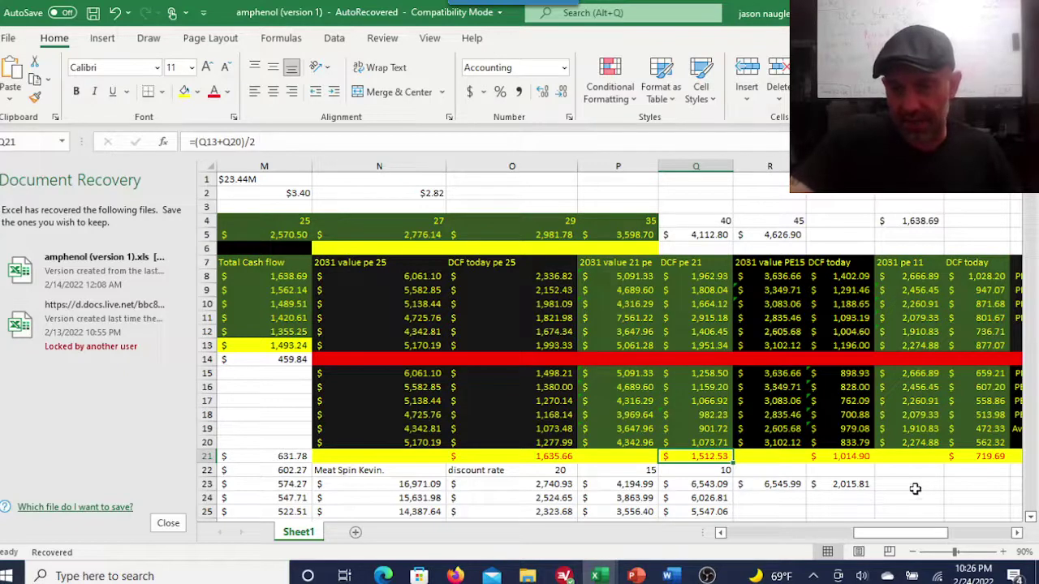
{"action": "key", "text": "Right"}
{"action": "key", "text": "Right"}
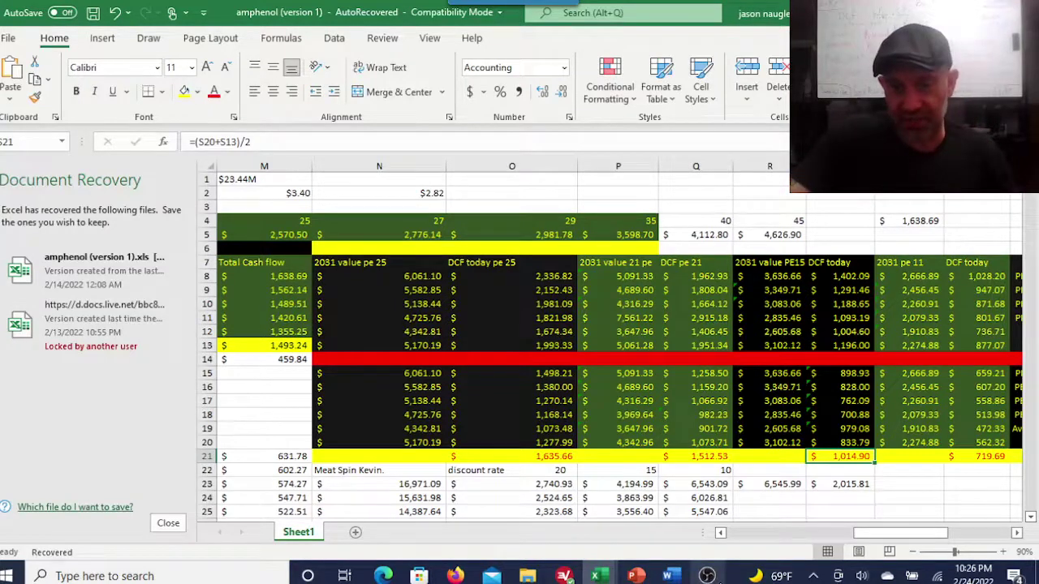
{"action": "left_click", "coordinate": [706, 577]}
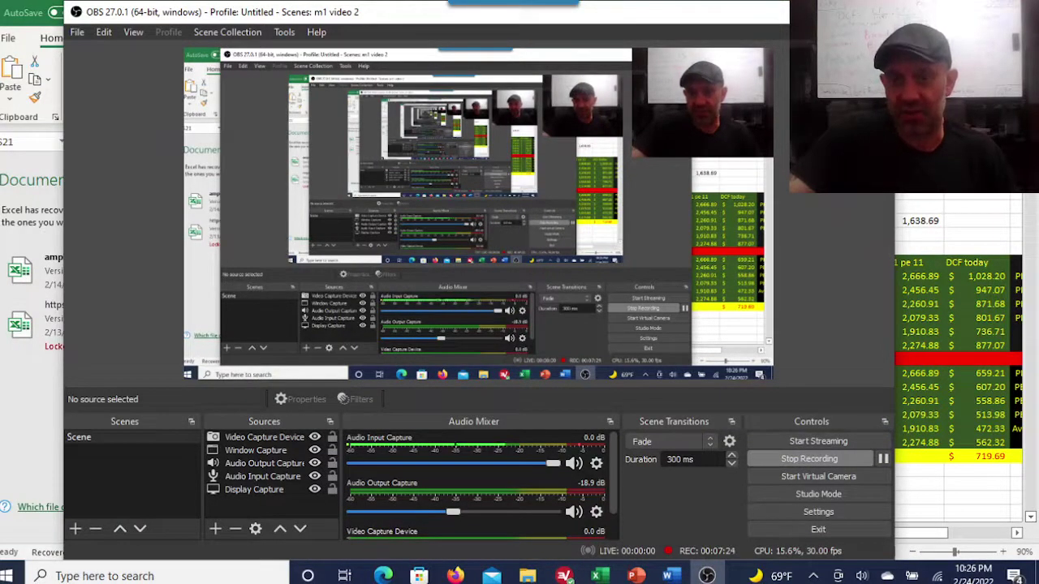
{"action": "key", "text": "alt+Tab"}
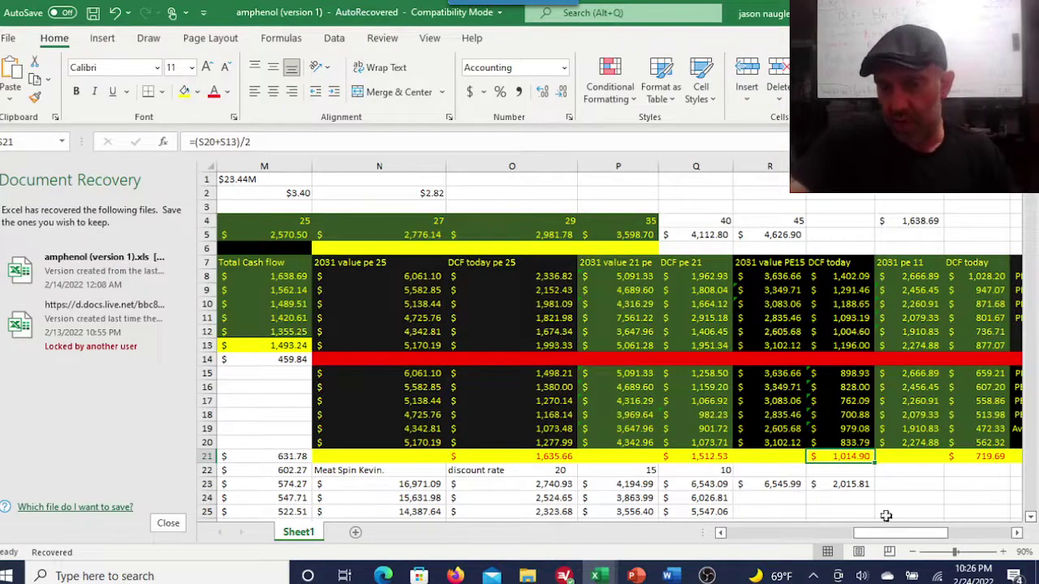
{"action": "left_click_drag", "start_coordinate": [886, 539], "coordinate": [917, 539]}
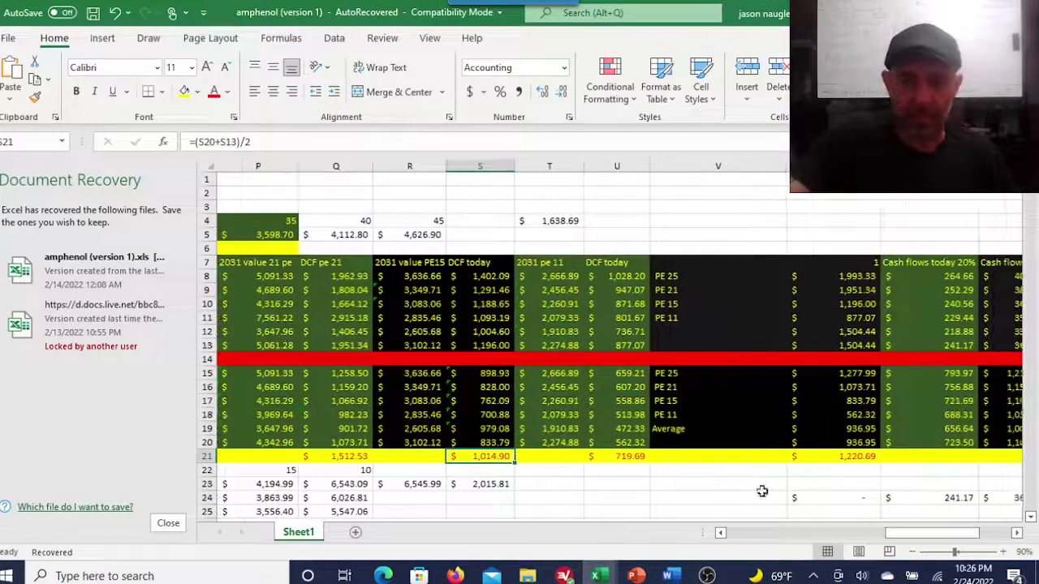
{"action": "left_click", "coordinate": [547, 261]}
{"action": "left_click", "coordinate": [630, 455]}
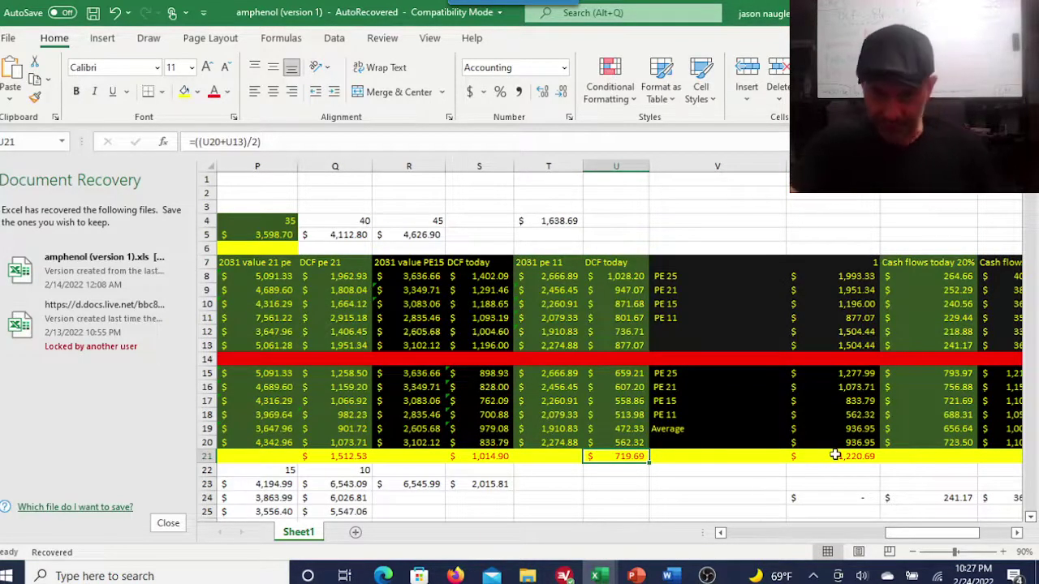
{"action": "left_click", "coordinate": [849, 276]}
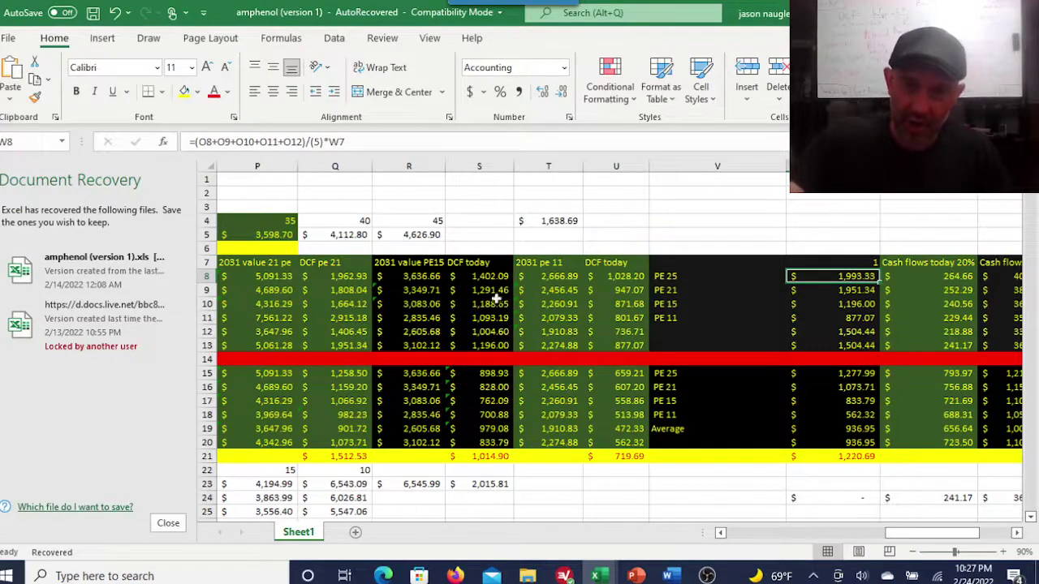
{"action": "left_click", "coordinate": [623, 346]}
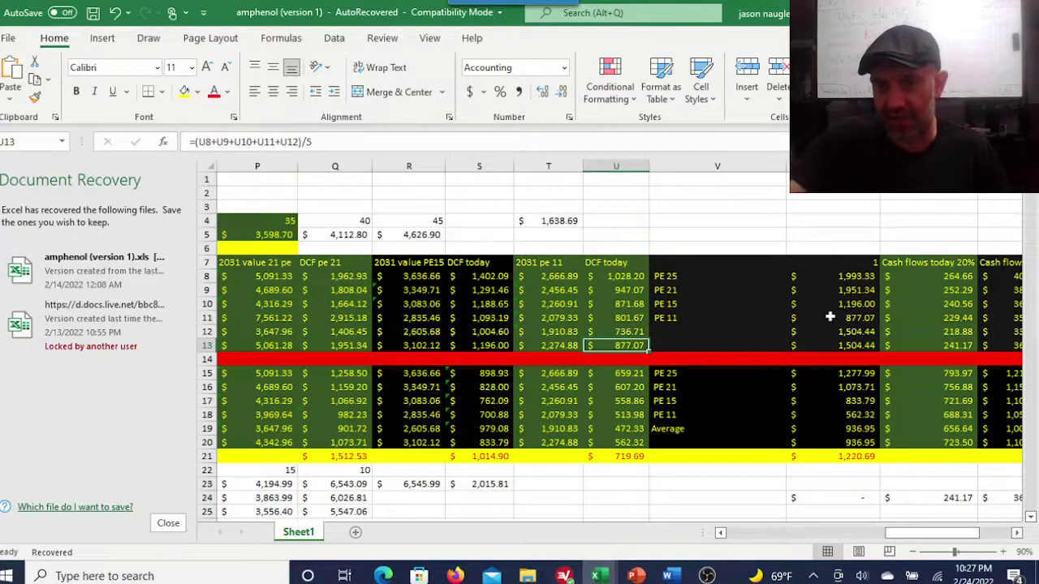
{"action": "left_click", "coordinate": [860, 320]}
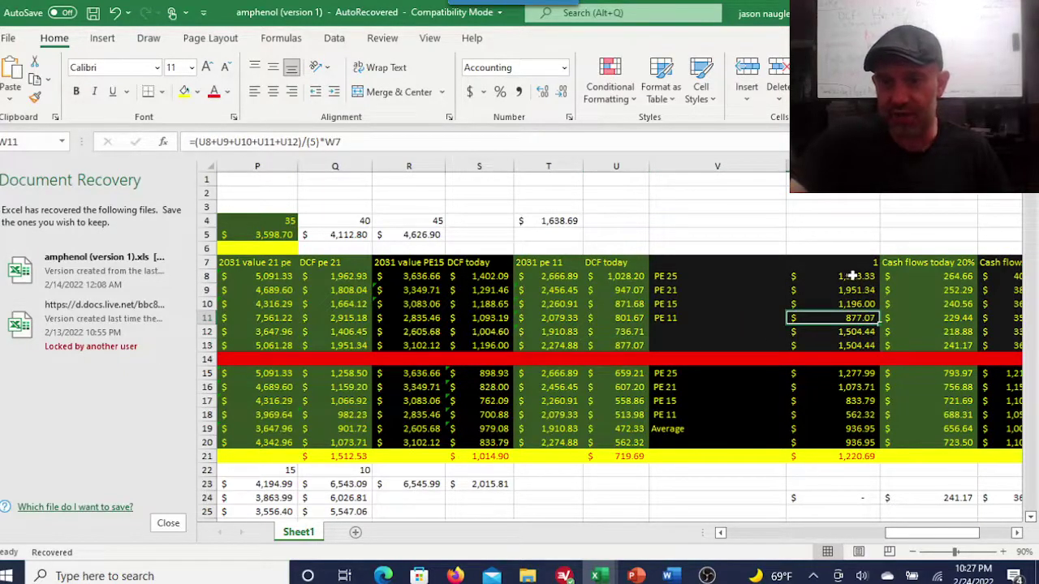
{"action": "left_click", "coordinate": [852, 333]}
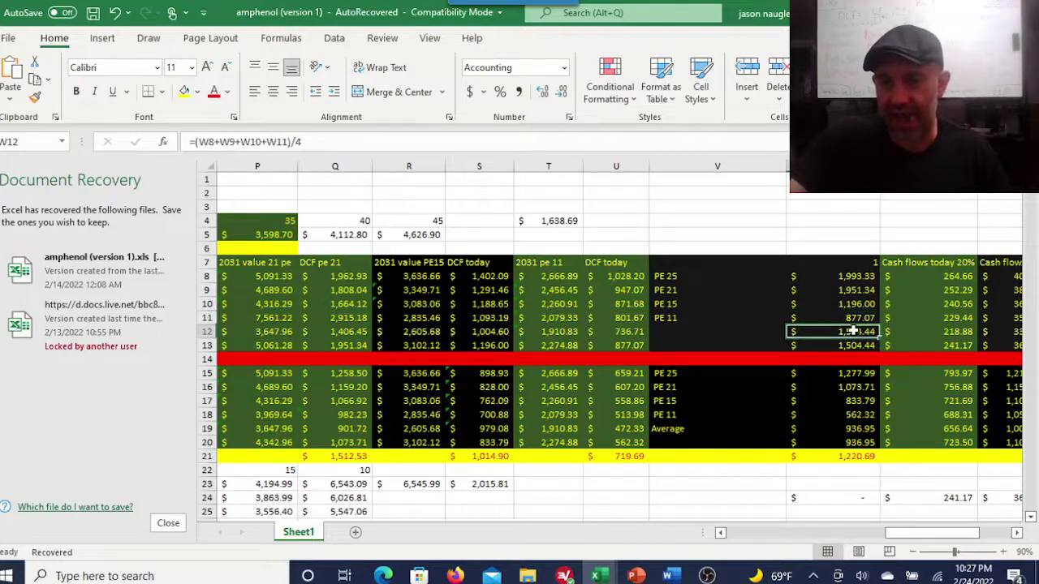
{"action": "left_click", "coordinate": [856, 429]}
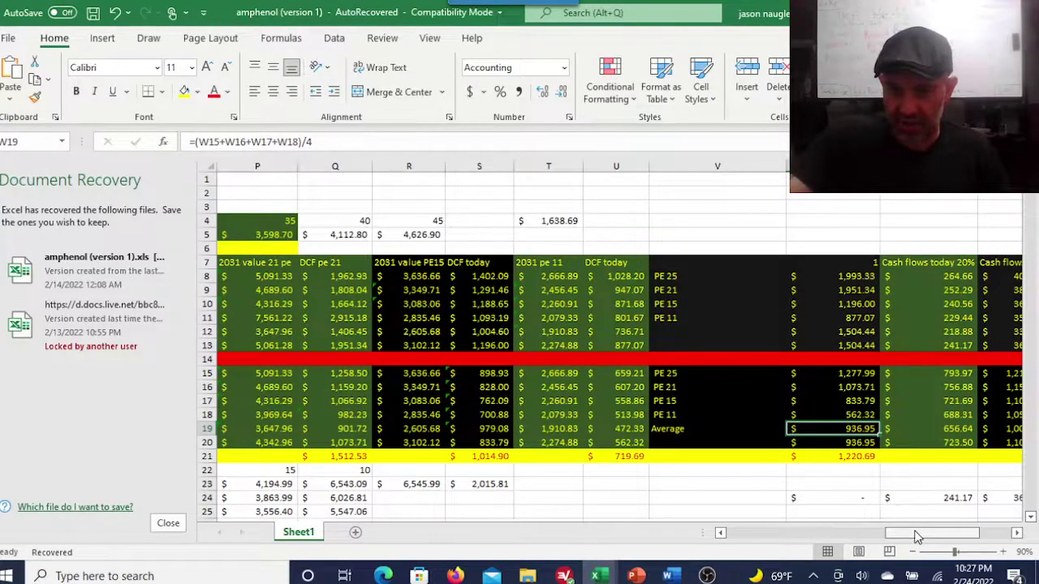
{"action": "left_click_drag", "start_coordinate": [917, 537], "coordinate": [759, 534]}
{"action": "scroll", "coordinate": [677, 324], "scroll_direction": "down", "scroll_amount": 3}
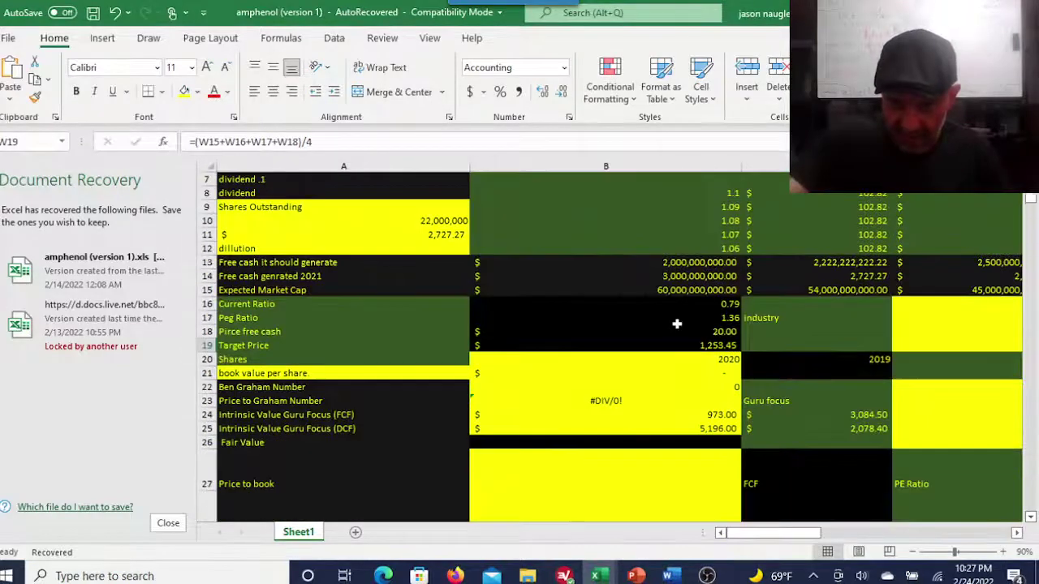
{"action": "scroll", "coordinate": [676, 324], "scroll_direction": "down", "scroll_amount": 1}
{"action": "scroll", "coordinate": [677, 324], "scroll_direction": "down", "scroll_amount": 1}
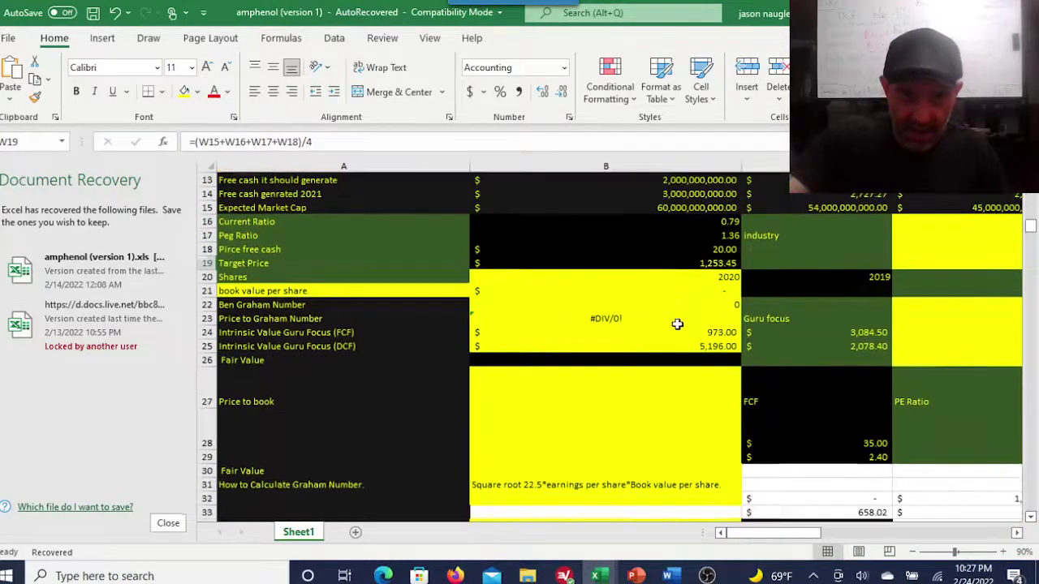
{"action": "left_click_drag", "start_coordinate": [772, 537], "coordinate": [922, 533]}
{"action": "scroll", "coordinate": [719, 464], "scroll_direction": "up", "scroll_amount": 4}
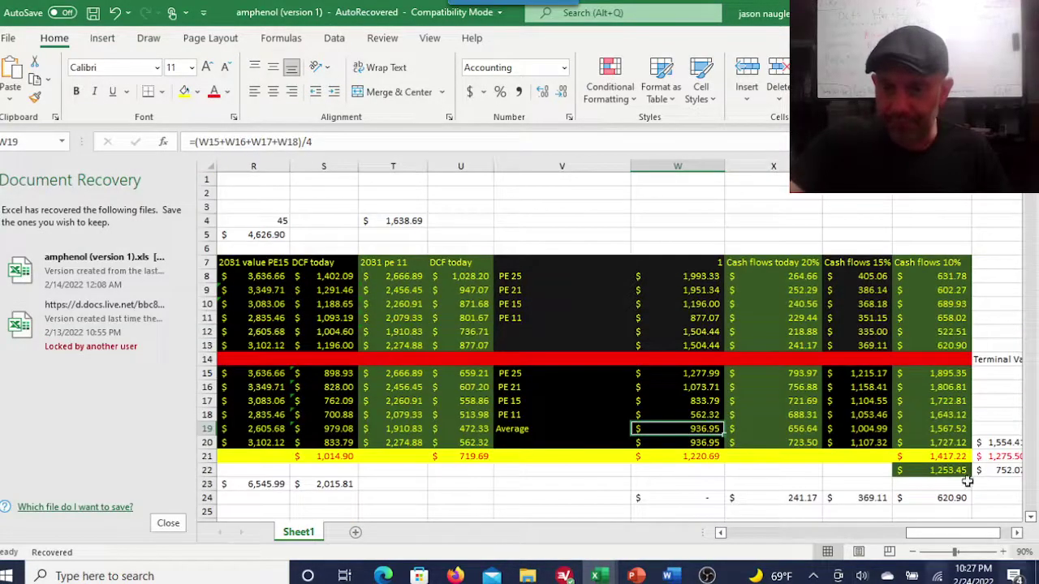
{"action": "left_click_drag", "start_coordinate": [929, 539], "coordinate": [935, 538]}
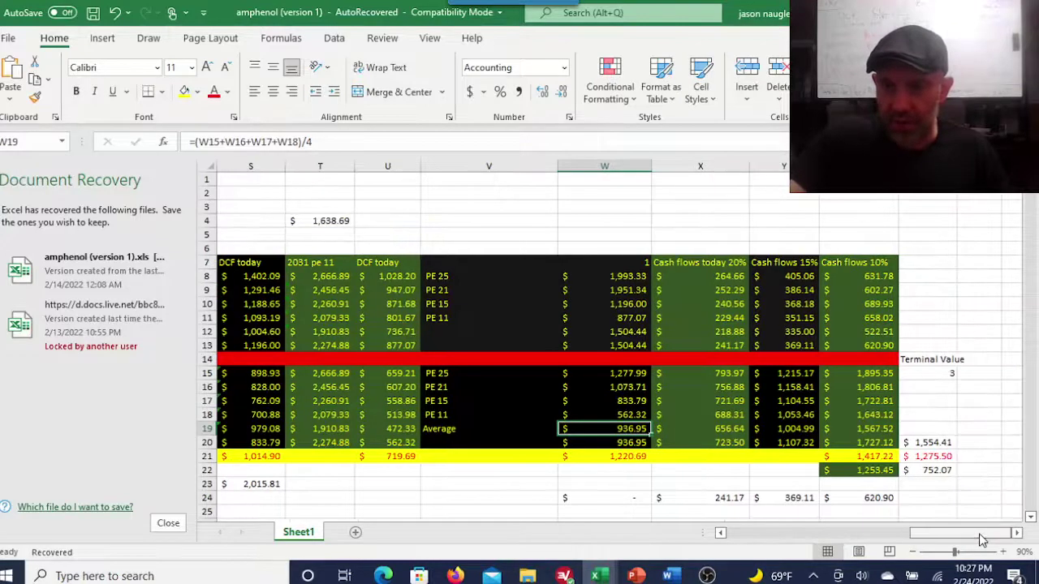
{"action": "left_click", "coordinate": [860, 372]}
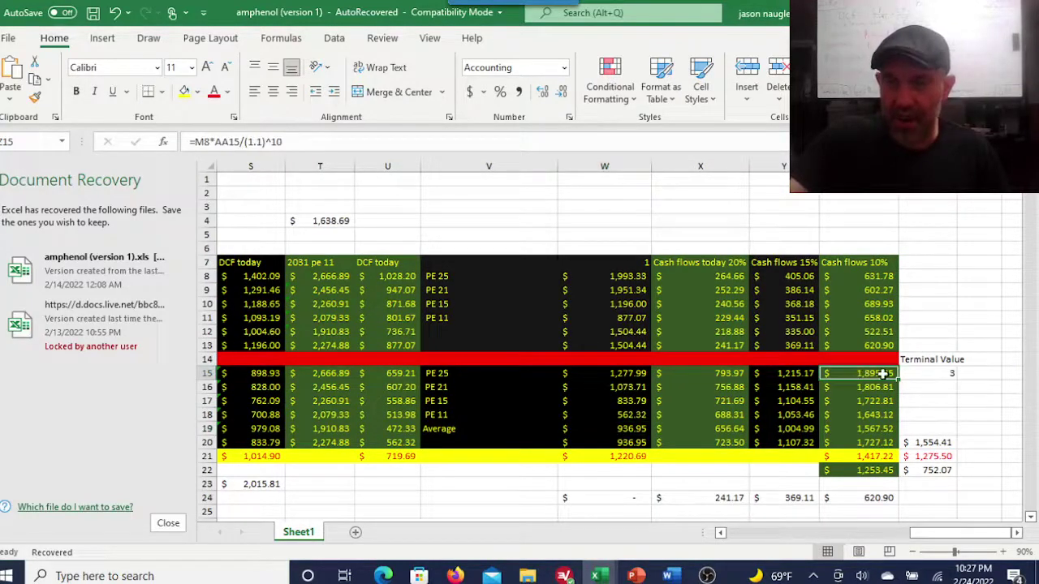
{"action": "mouse_move", "coordinate": [936, 541]}
{"action": "left_mouse_down"}
{"action": "mouse_move", "coordinate": [804, 539]}
{"action": "mouse_move", "coordinate": [952, 542]}
{"action": "left_mouse_up"}
{"action": "left_click", "coordinate": [678, 275]}
{"action": "left_click", "coordinate": [873, 280]}
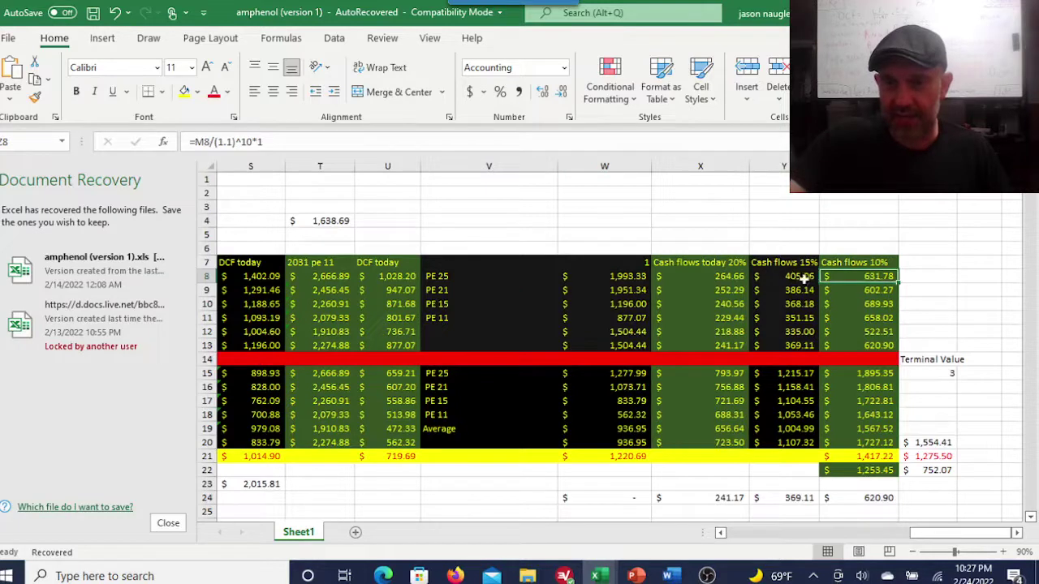
{"action": "key", "text": "Left"}
{"action": "key", "text": "Left"}
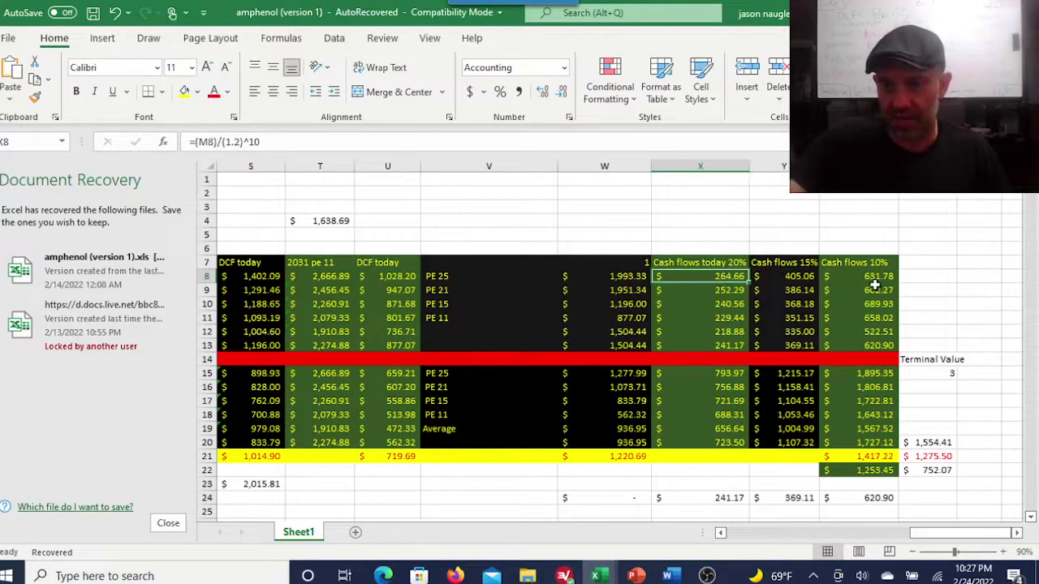
{"action": "left_click", "coordinate": [876, 278]}
{"action": "left_click", "coordinate": [870, 376]}
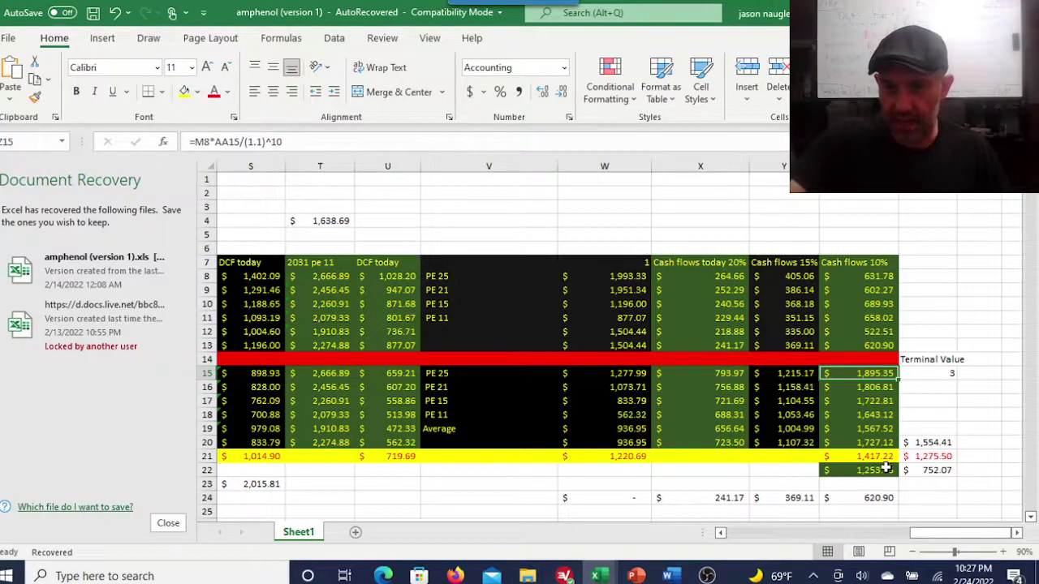
{"action": "left_click", "coordinate": [868, 457]}
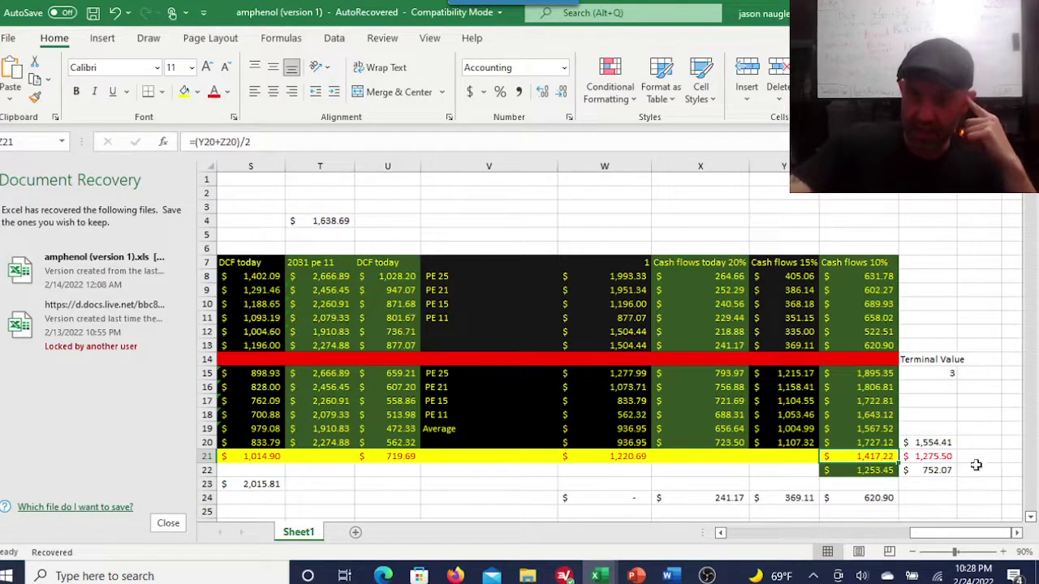
{"action": "left_click", "coordinate": [867, 468]}
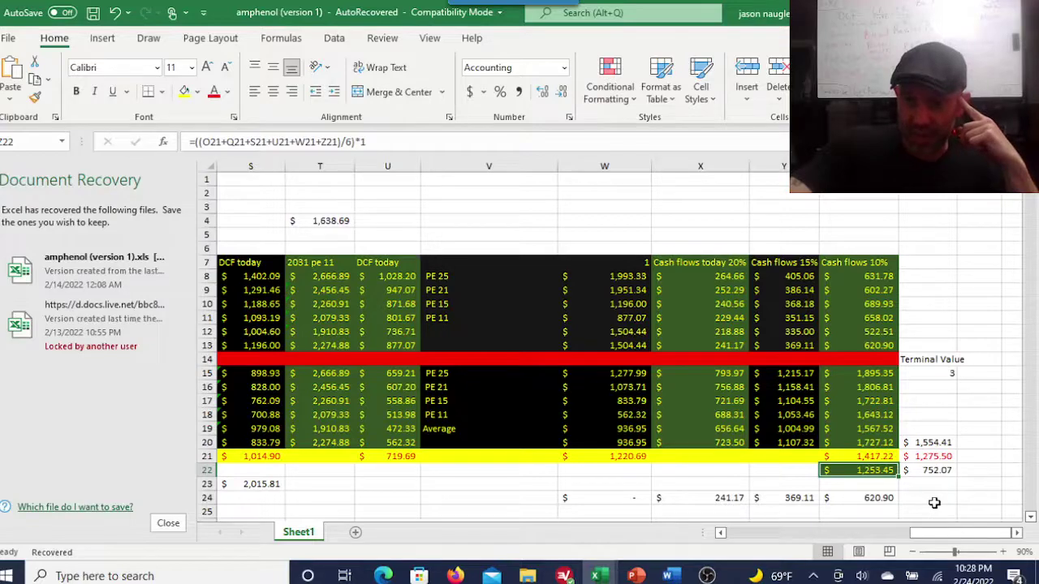
{"action": "left_click_drag", "start_coordinate": [949, 534], "coordinate": [771, 537]}
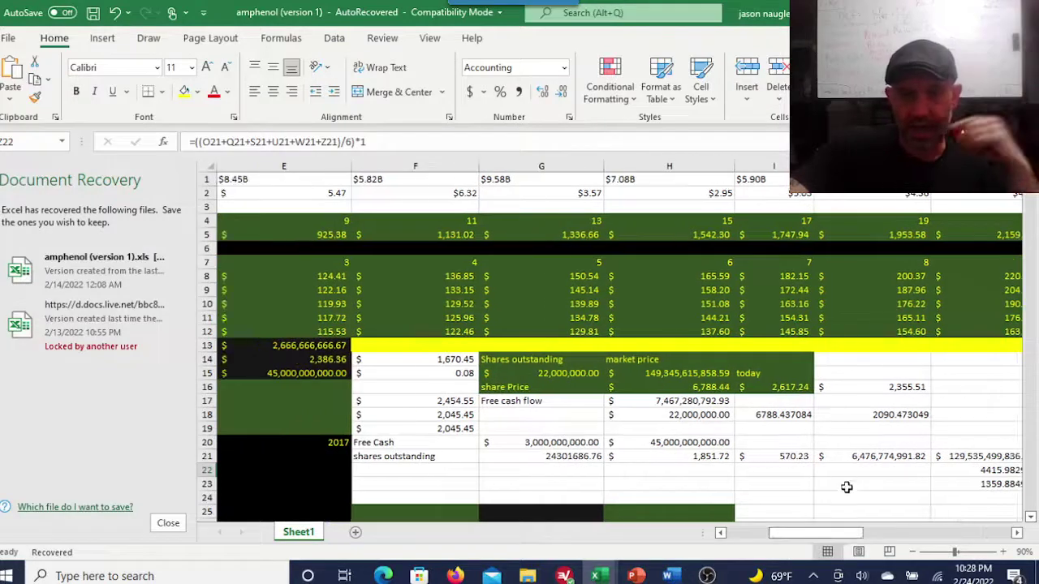
- Review the formulas in H15, H4 (multiple 15), L8, H16 and I16
{"action": "left_click", "coordinate": [688, 376]}
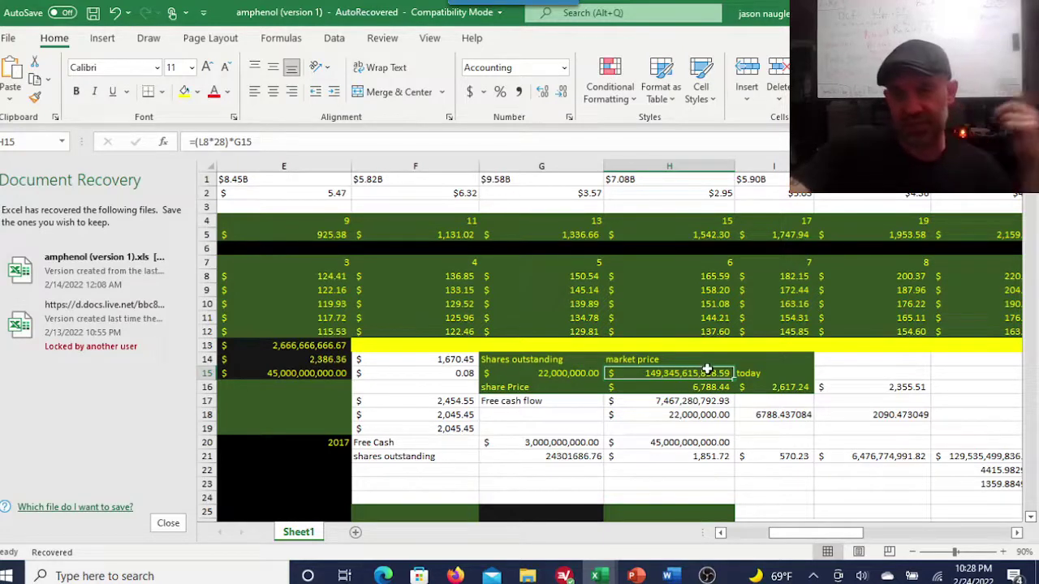
{"action": "left_click", "coordinate": [720, 222]}
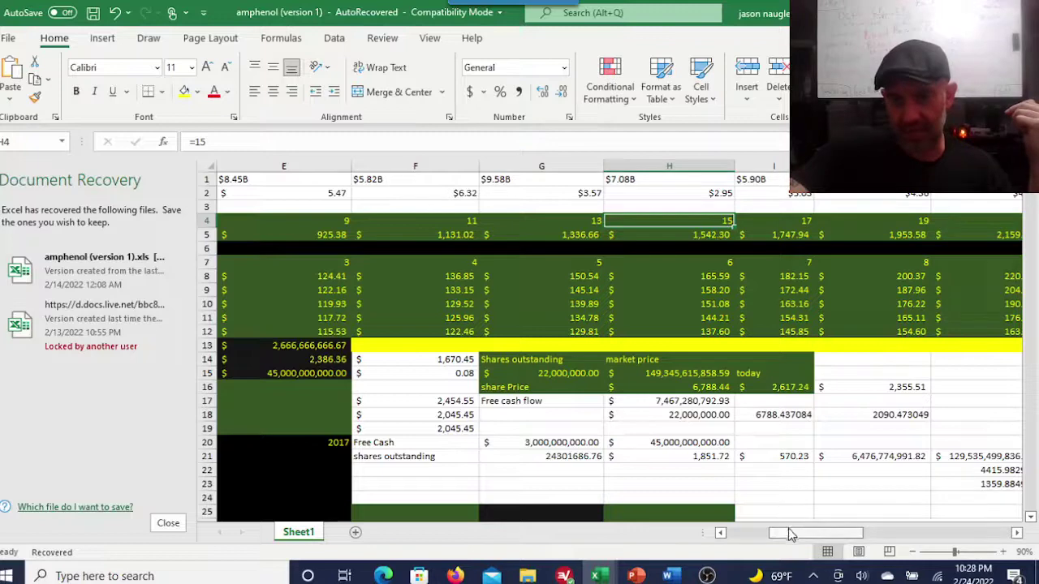
{"action": "mouse_move", "coordinate": [792, 534]}
{"action": "left_mouse_down"}
{"action": "mouse_move", "coordinate": [812, 535]}
{"action": "mouse_move", "coordinate": [799, 537]}
{"action": "left_mouse_up"}
{"action": "left_click", "coordinate": [852, 276]}
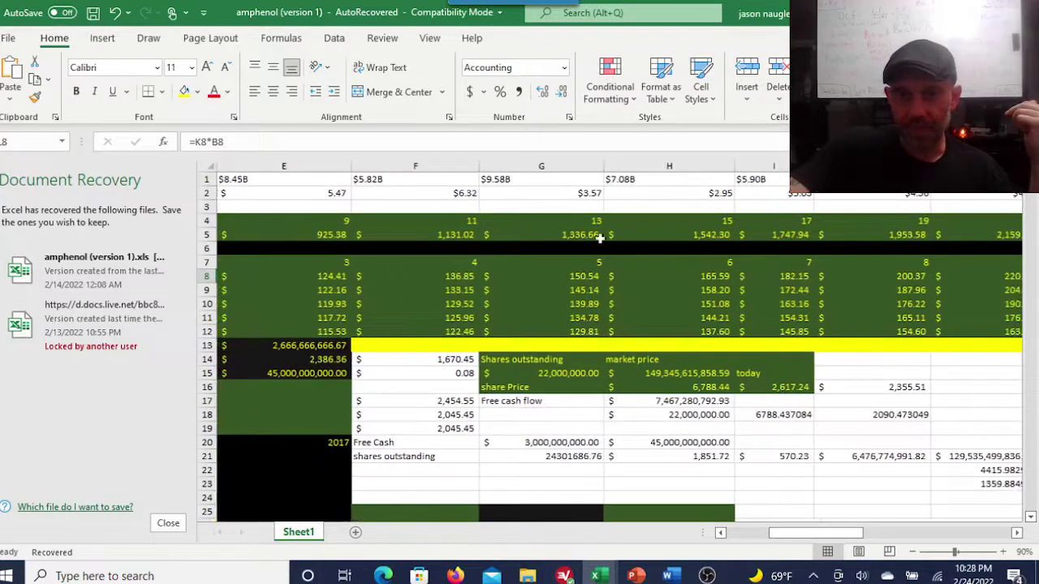
{"action": "left_click", "coordinate": [721, 220]}
{"action": "left_click", "coordinate": [686, 372]}
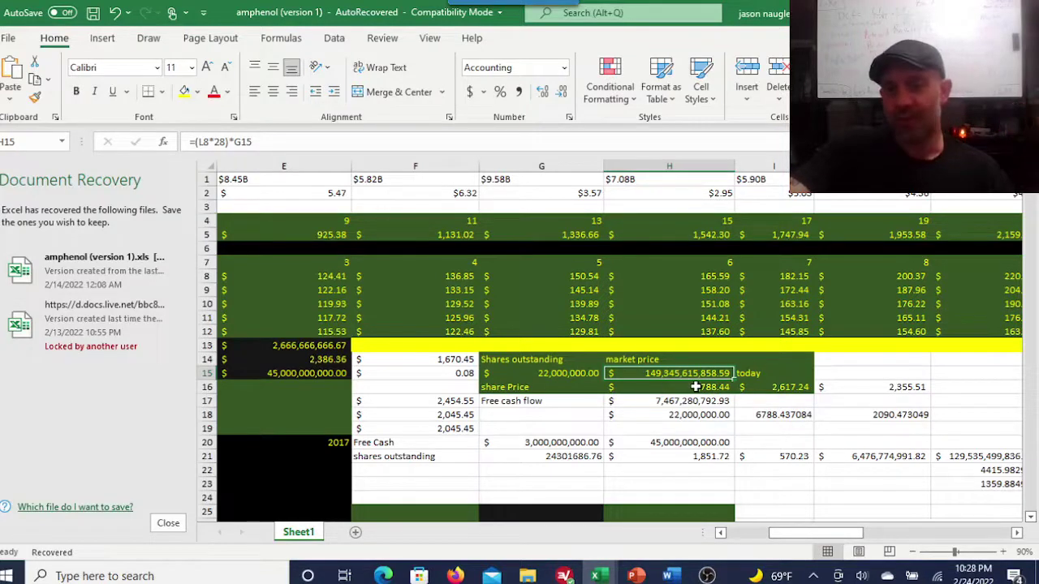
{"action": "left_click", "coordinate": [712, 390]}
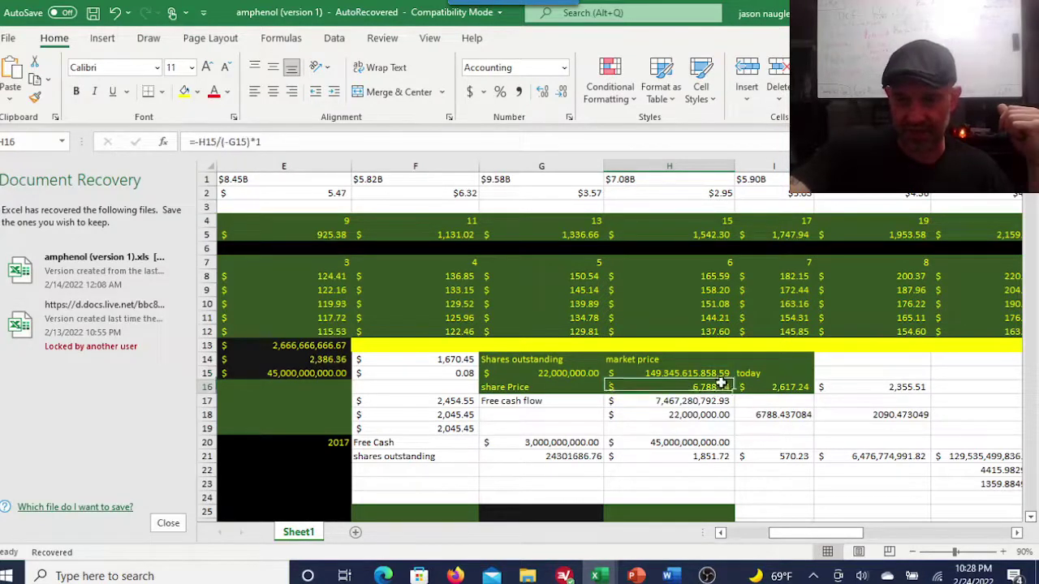
{"action": "left_click", "coordinate": [786, 391]}
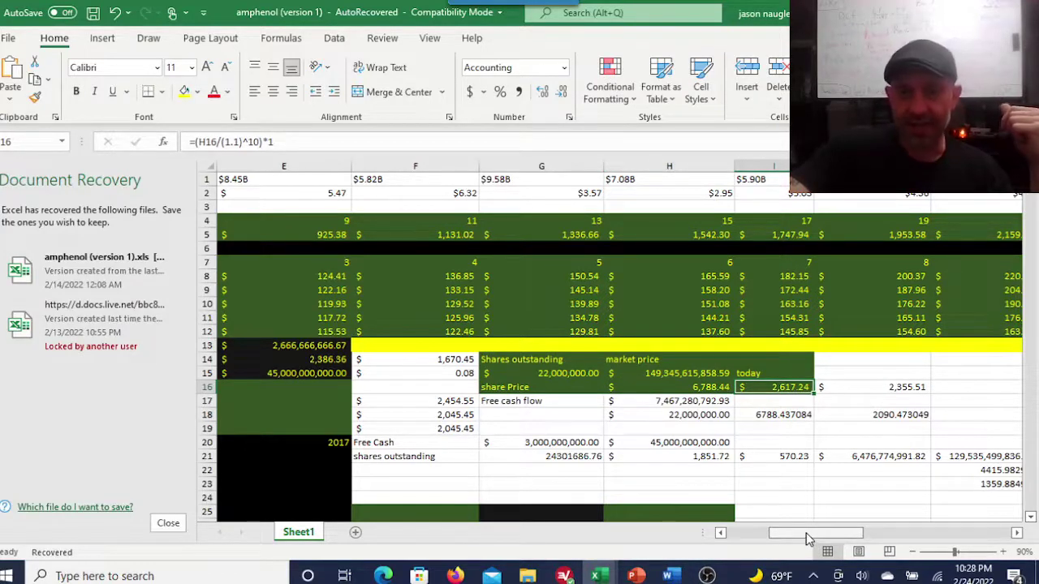
- Change the I16 discount rate from 1.1 to 1.125
{"action": "left_click", "coordinate": [237, 142]}
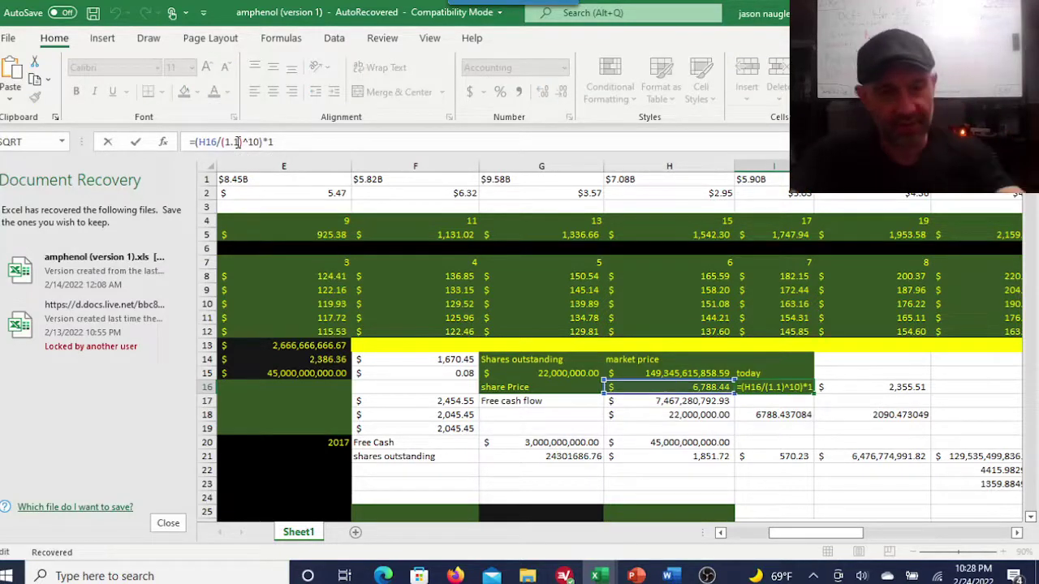
{"action": "type", "text": "25"}
{"action": "key", "text": "Return"}
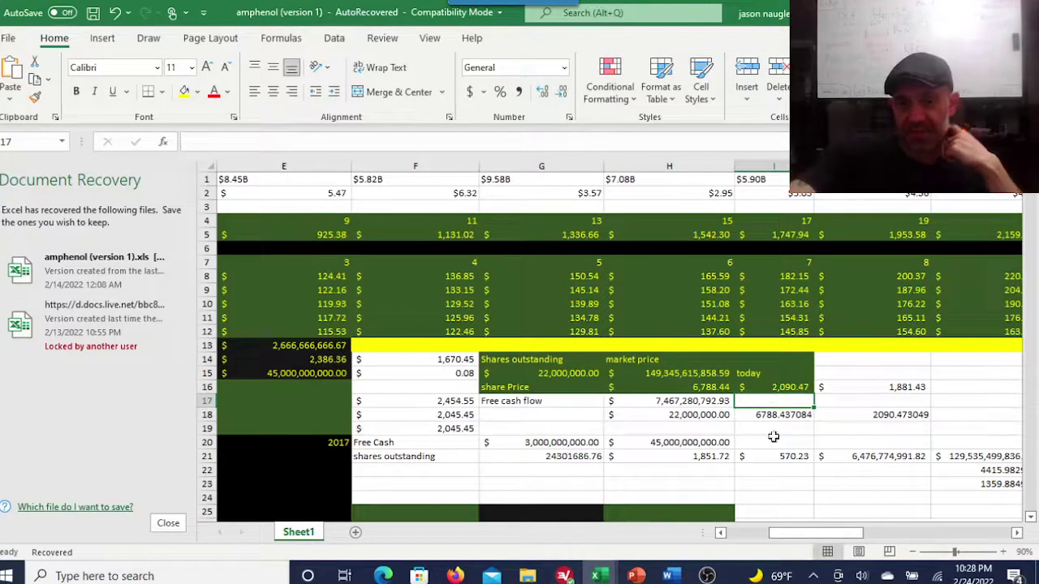
{"action": "mouse_move", "coordinate": [816, 539]}
{"action": "left_mouse_down"}
{"action": "mouse_move", "coordinate": [771, 542]}
{"action": "mouse_move", "coordinate": [816, 541]}
{"action": "left_mouse_up"}
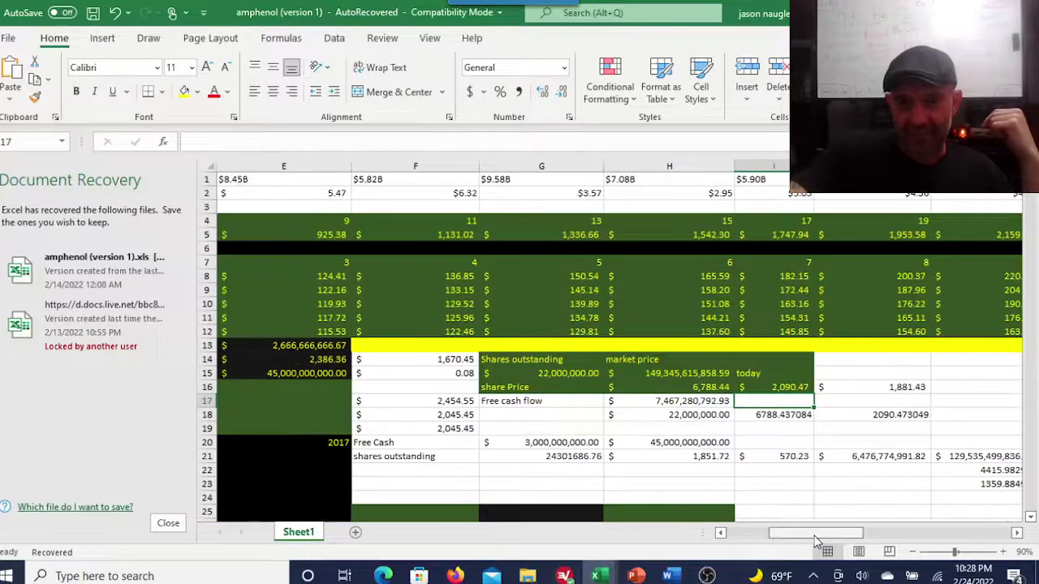
- Change H15's market price formula to reference L12 instead of L8
{"action": "left_click", "coordinate": [684, 375]}
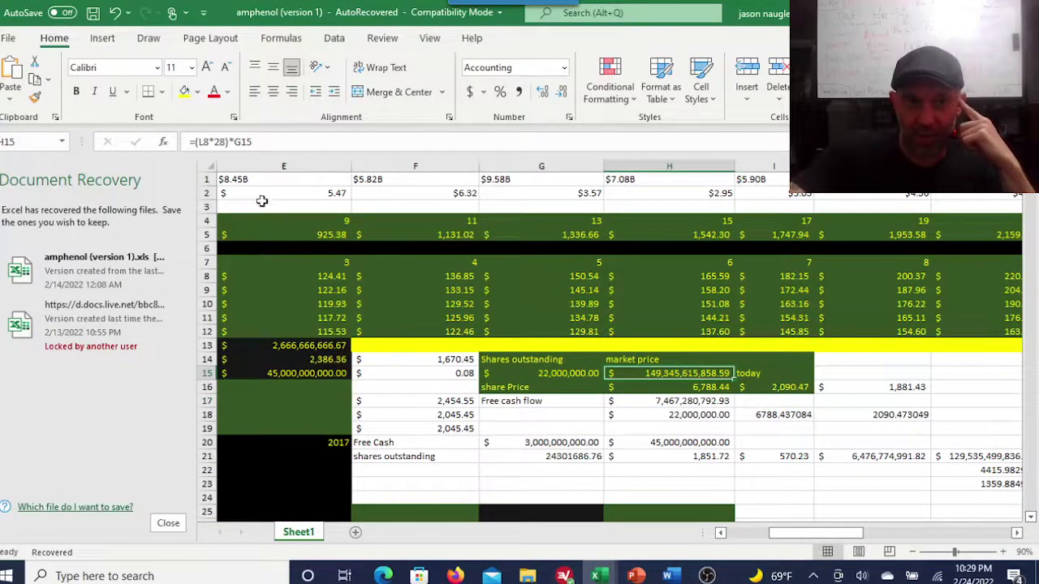
{"action": "left_click", "coordinate": [210, 141]}
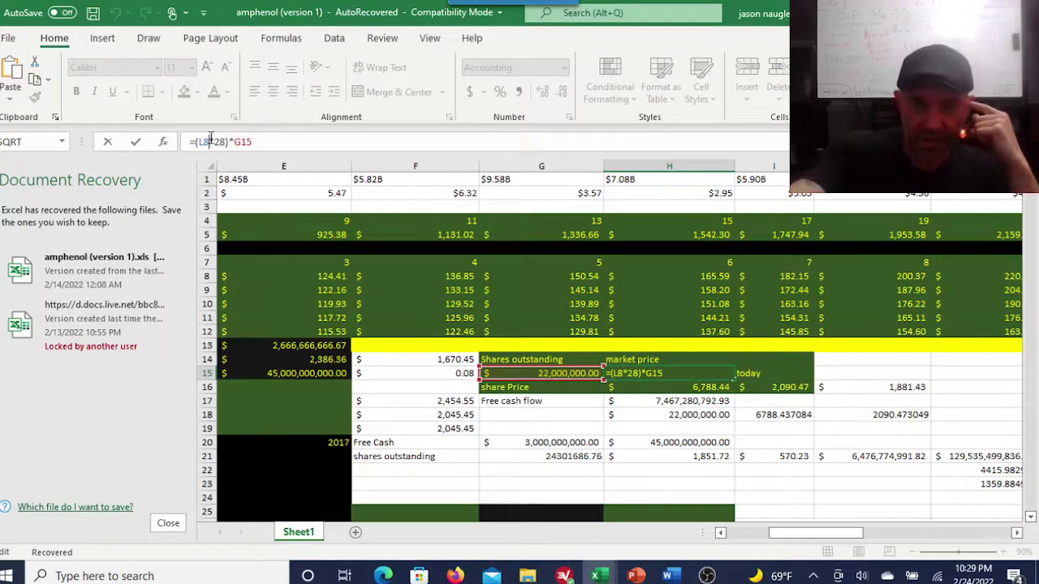
{"action": "double_click", "coordinate": [203, 141]}
{"action": "key", "text": "BackSpace"}
{"action": "type", "text": "L12"}
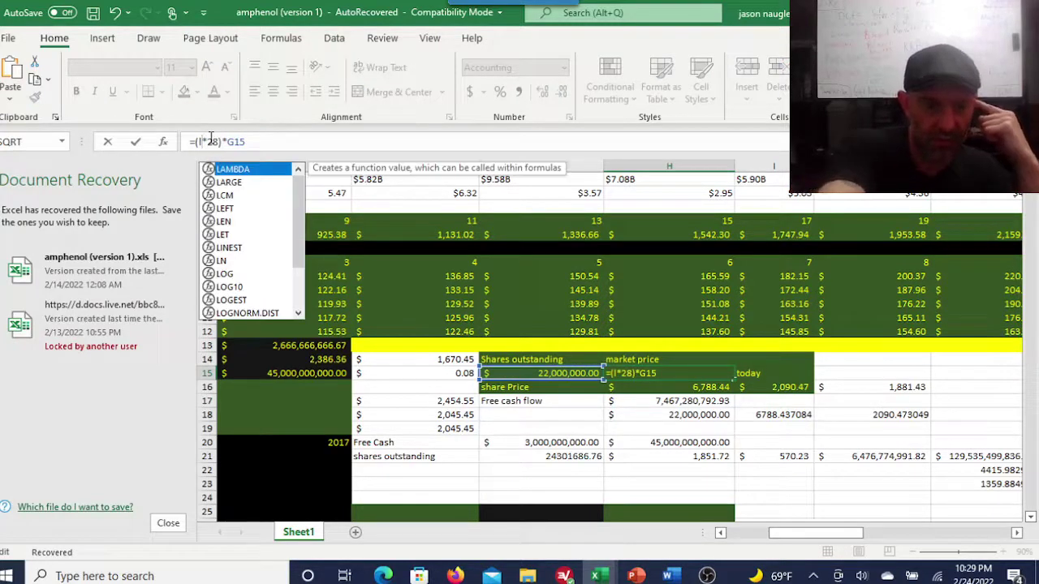
{"action": "key", "text": "Return"}
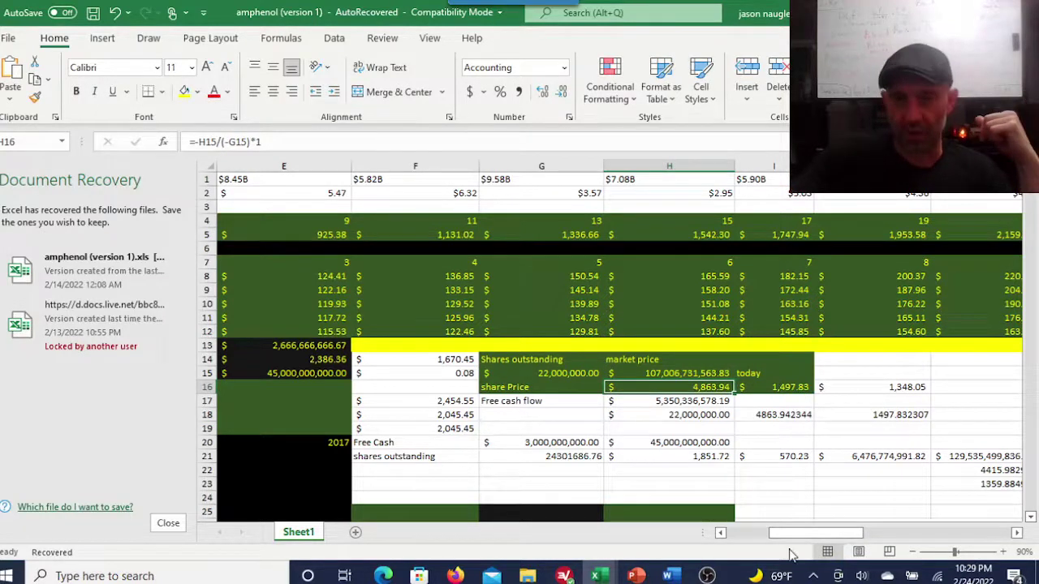
- Revise the row number of the L12 reference in H15's formula
{"action": "left_click", "coordinate": [663, 373]}
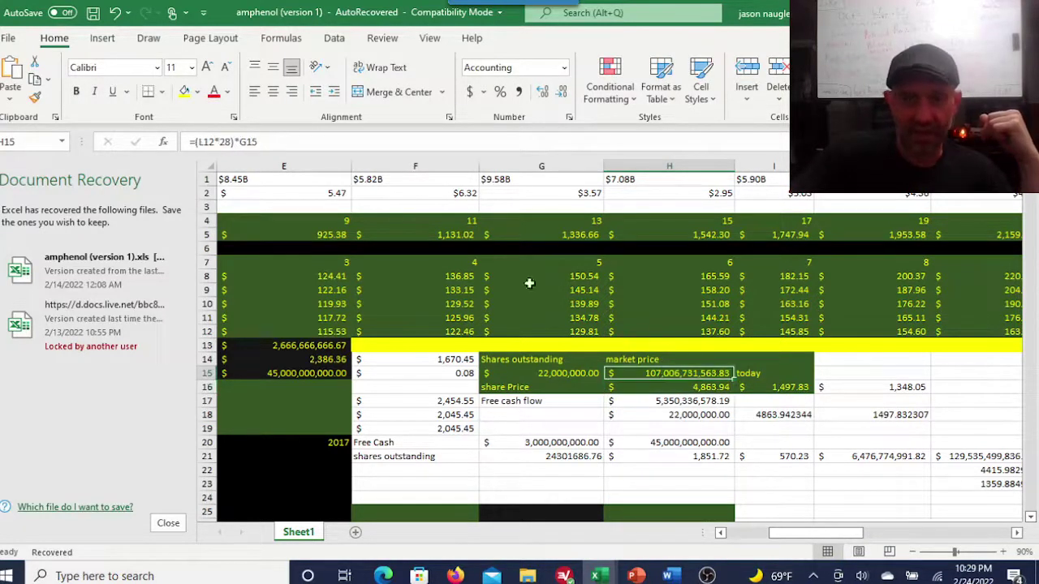
{"action": "left_click", "coordinate": [217, 142]}
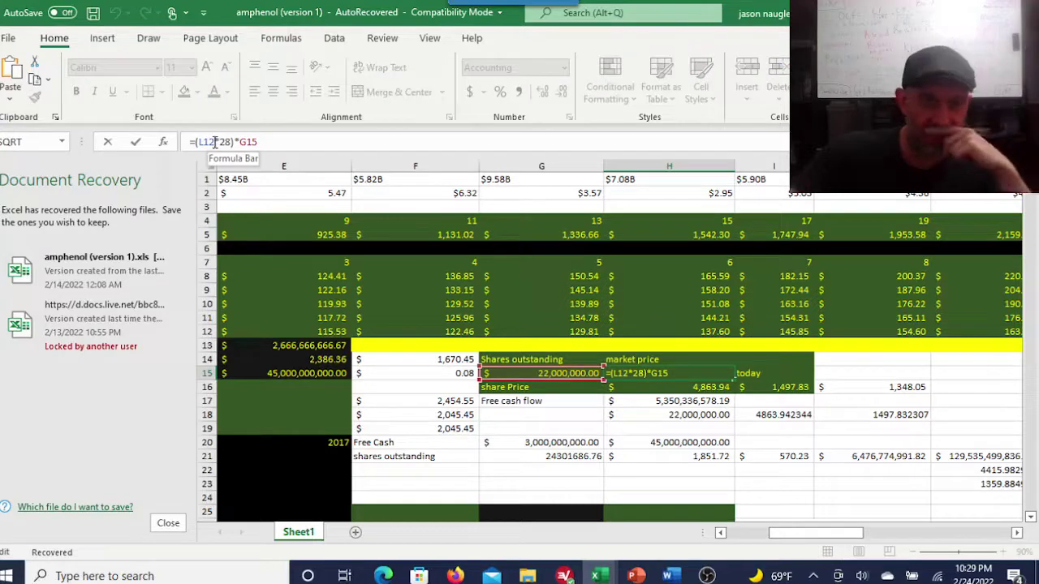
{"action": "key", "text": "BackSpace"}
{"action": "key", "text": "BackSpace"}
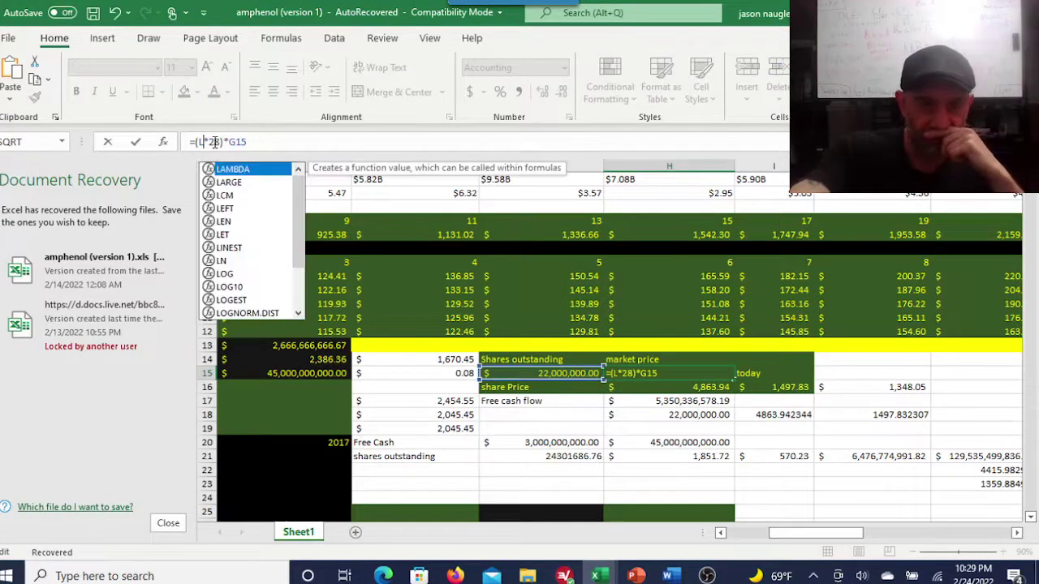
{"action": "type", "text": "10"}
{"action": "key", "text": "Return"}
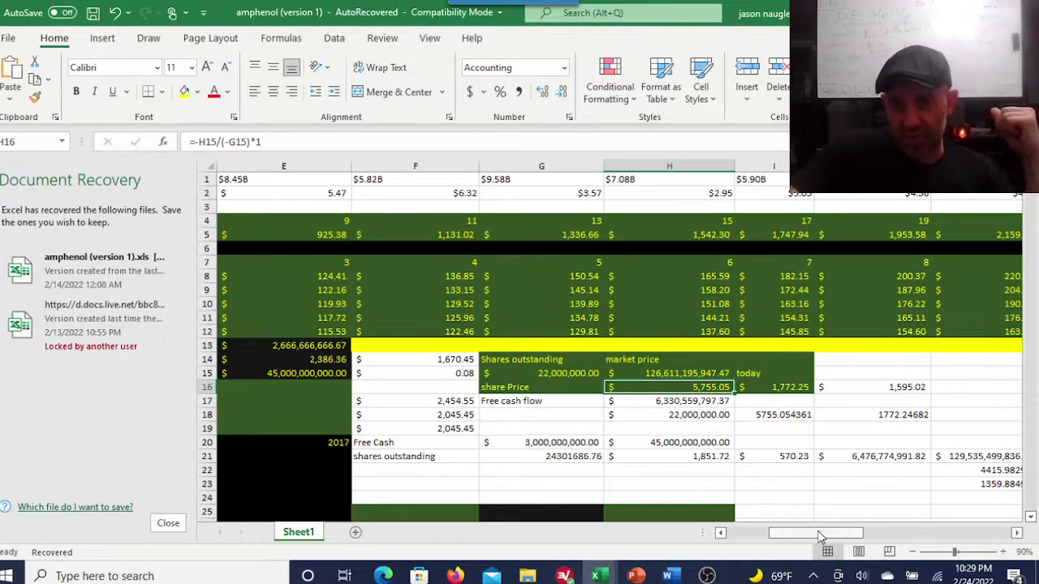
- Replace the 28 multiple in H15 with 15, giving =(L10*15)*G15 and share price 3,083.06
{"action": "left_click", "coordinate": [688, 374]}
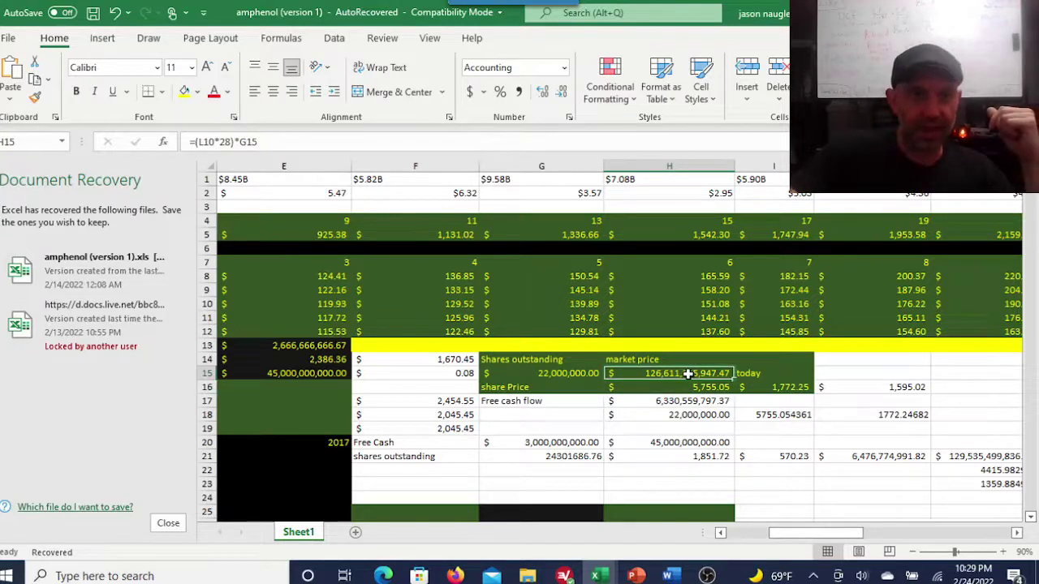
{"action": "left_click", "coordinate": [231, 141]}
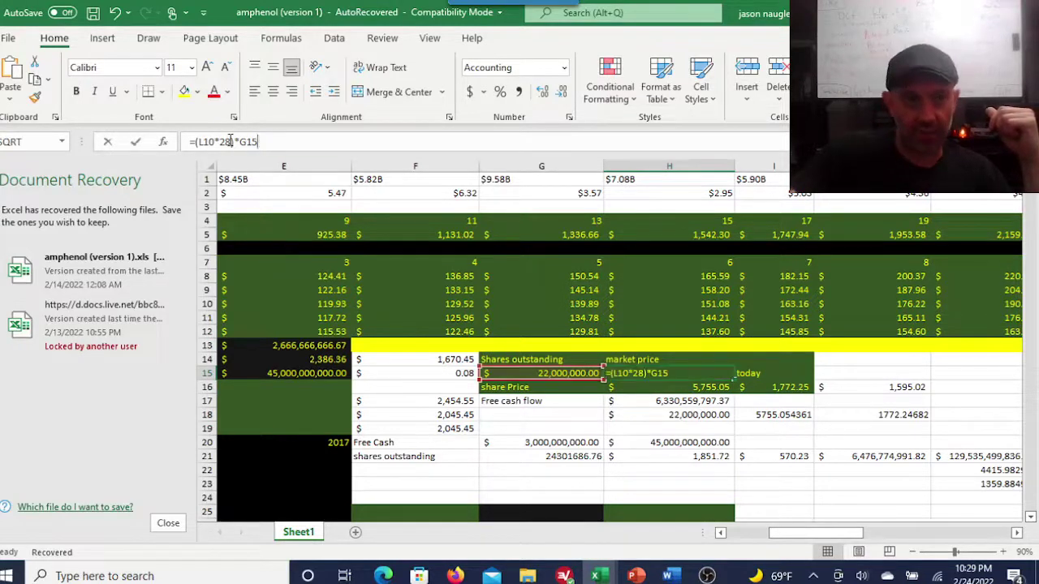
{"action": "key", "text": "BackSpace"}
{"action": "key", "text": "BackSpace"}
{"action": "type", "text": "15"}
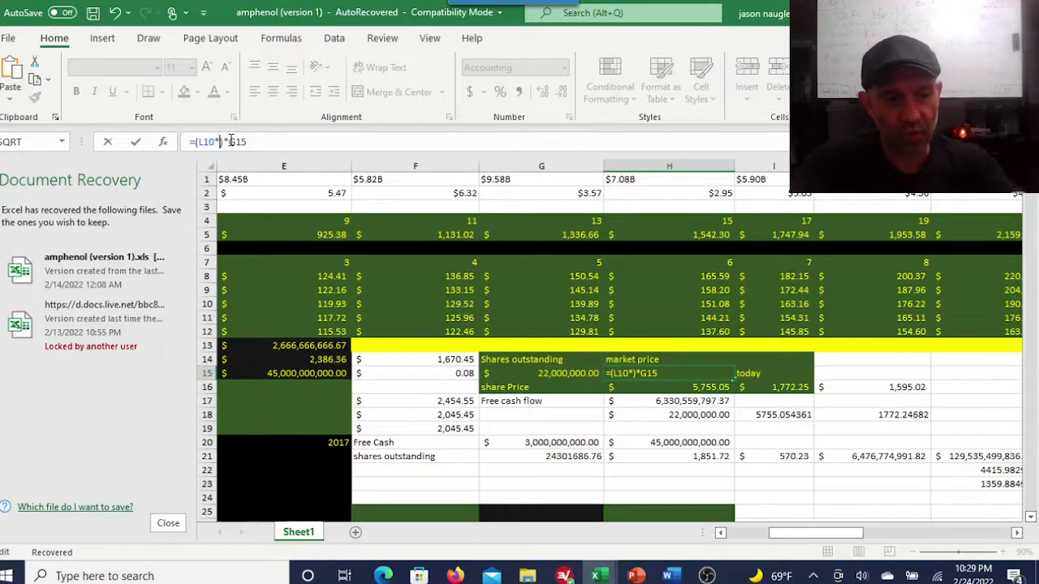
{"action": "key", "text": "Return"}
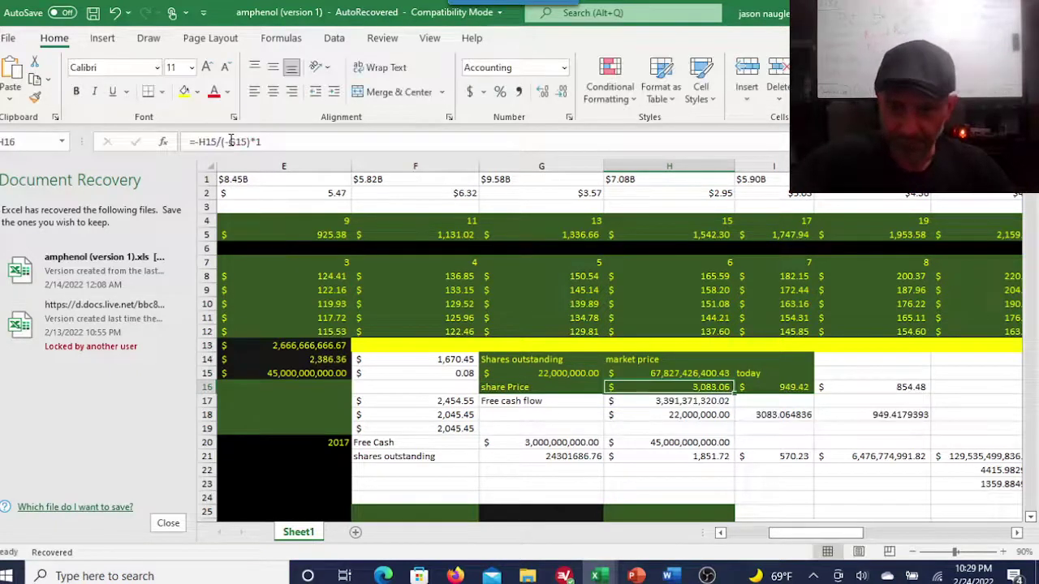
{"action": "left_click", "coordinate": [698, 369]}
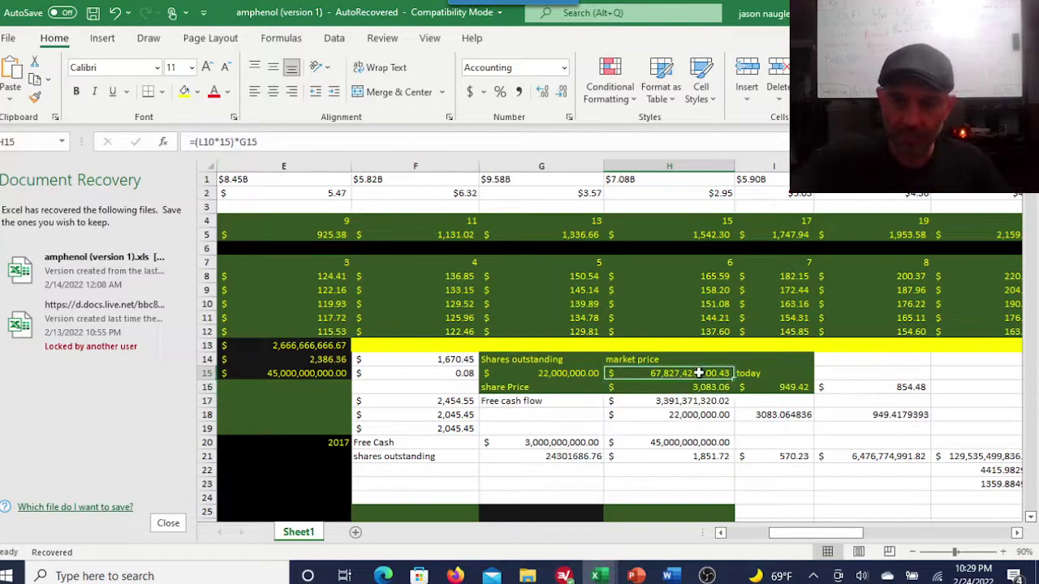
- Review H15's formula without changing it and briefly check the screen recorder
{"action": "left_click", "coordinate": [232, 141]}
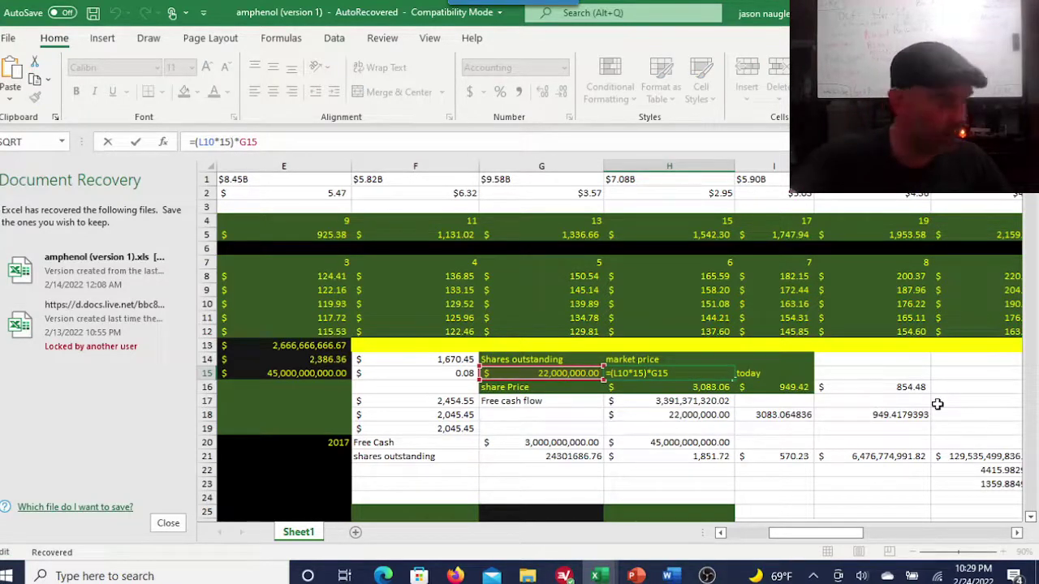
{"action": "key", "text": "Return"}
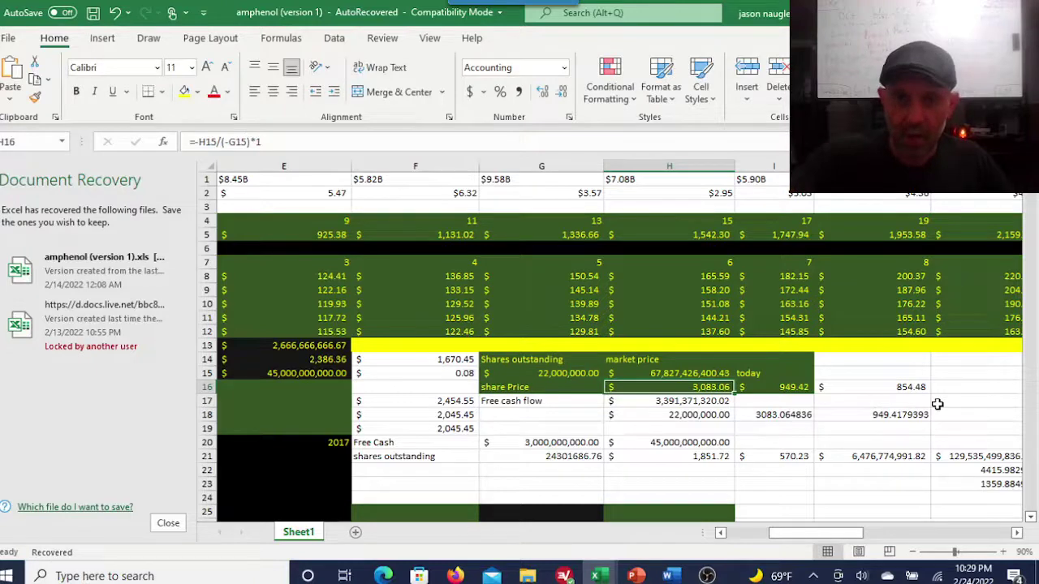
{"action": "mouse_move", "coordinate": [812, 538]}
{"action": "left_mouse_down"}
{"action": "mouse_move", "coordinate": [772, 545]}
{"action": "mouse_move", "coordinate": [823, 542]}
{"action": "mouse_move", "coordinate": [812, 542]}
{"action": "left_mouse_up"}
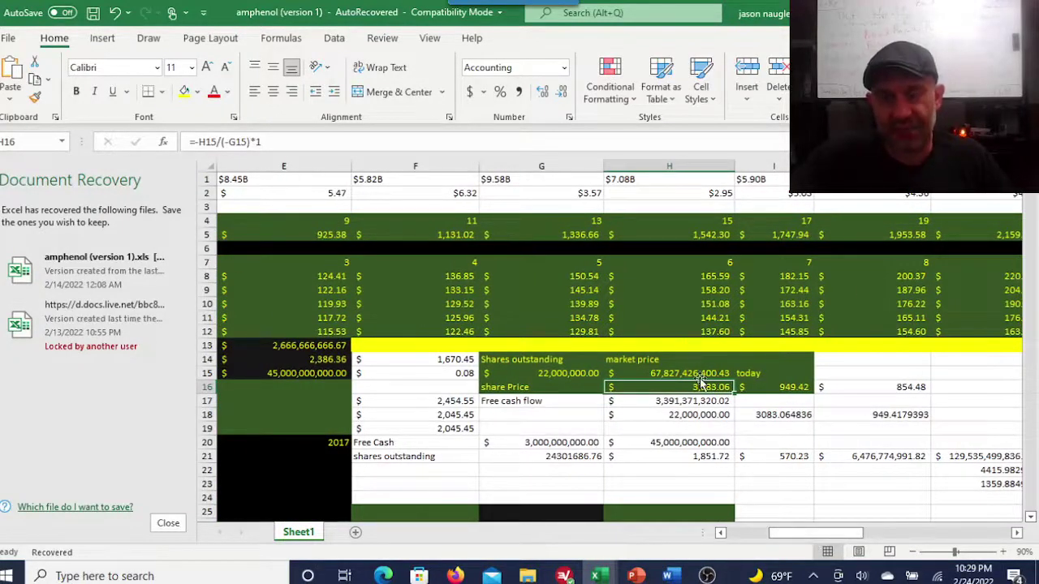
{"action": "left_click", "coordinate": [687, 373]}
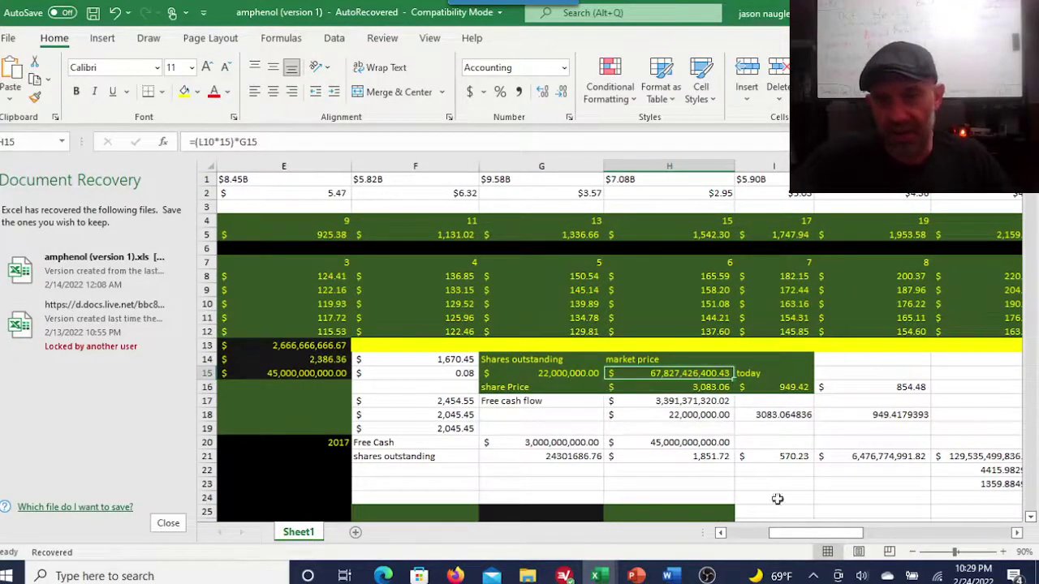
{"action": "left_click", "coordinate": [707, 576]}
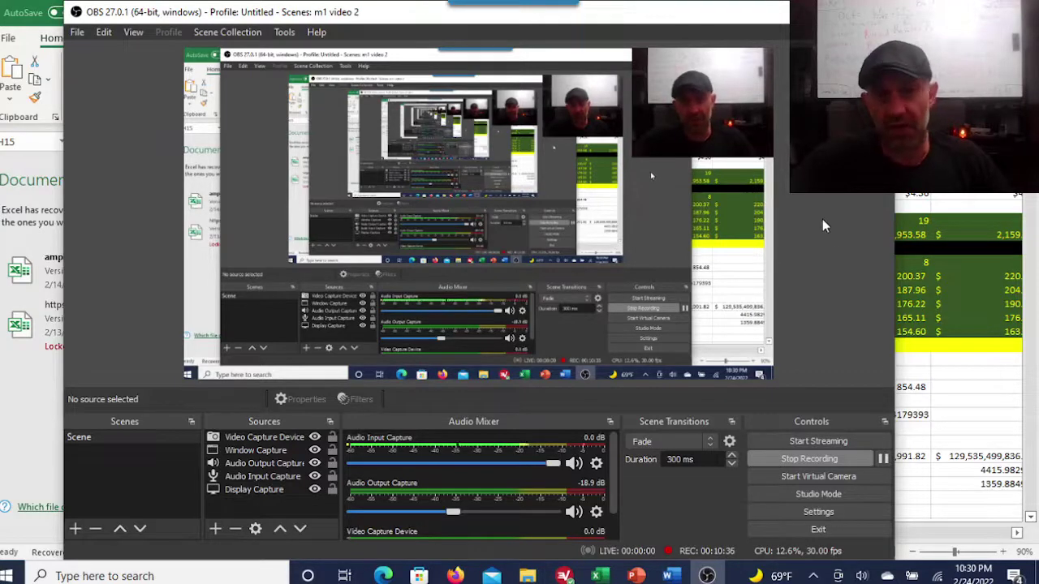
{"action": "key", "text": "alt+Tab"}
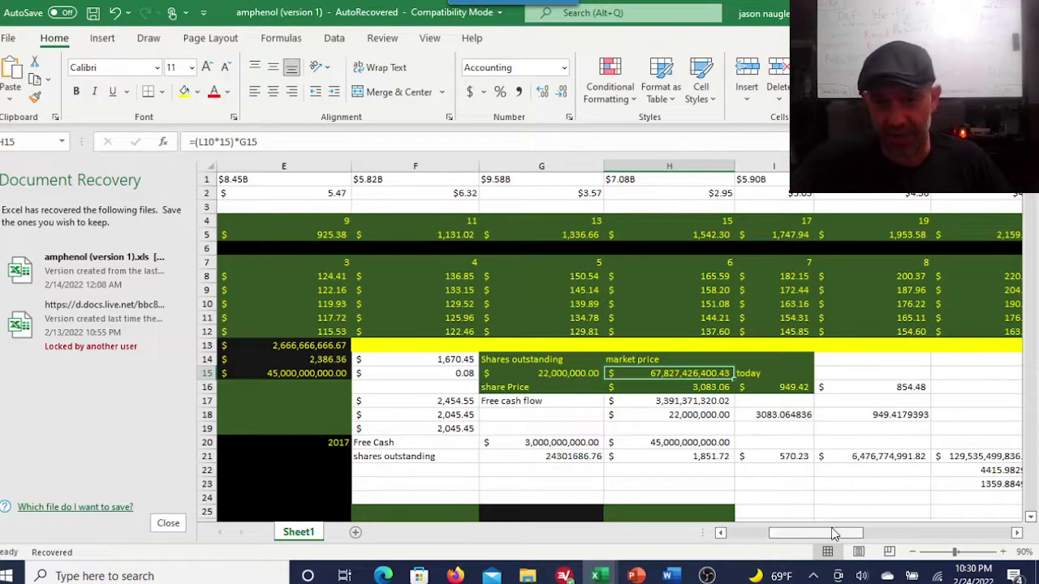
- Change H15's formula from =(L10*15)*G15 to =(L8*15)*G15
{"action": "left_click", "coordinate": [216, 142]}
{"action": "key", "text": "BackSpace"}
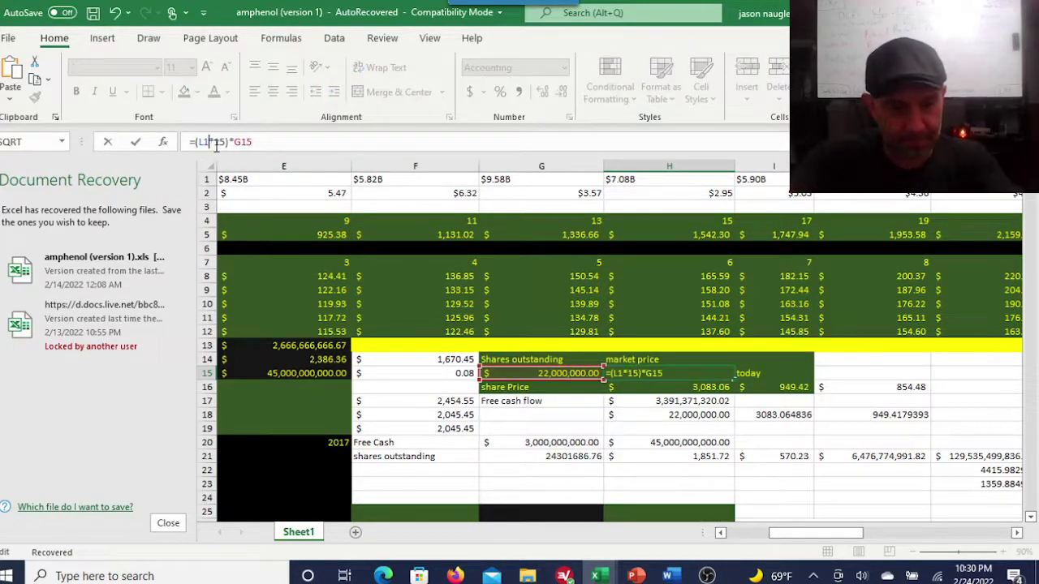
{"action": "key", "text": "BackSpace"}
{"action": "type", "text": "8"}
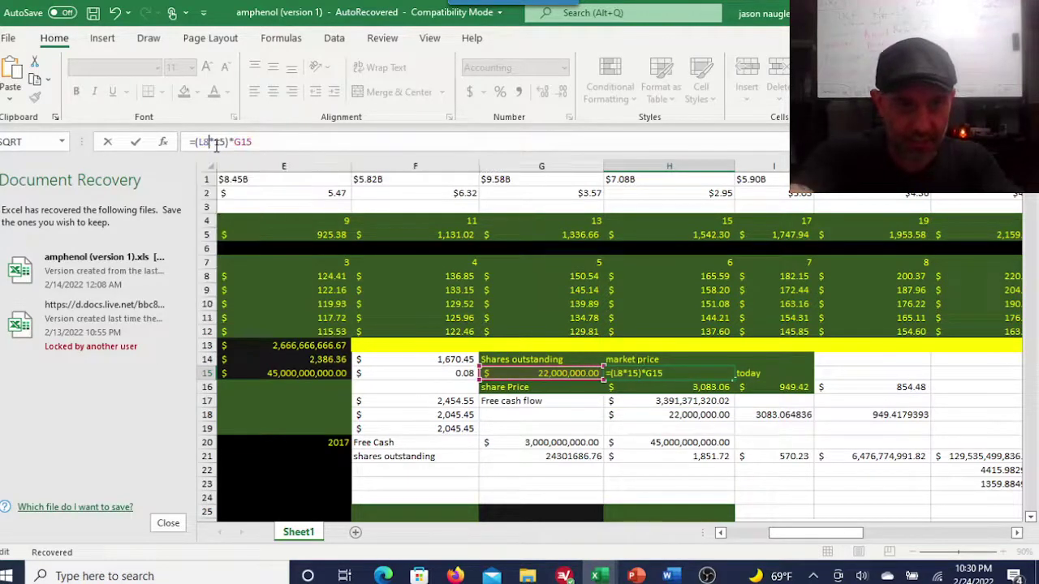
{"action": "key", "text": "Return"}
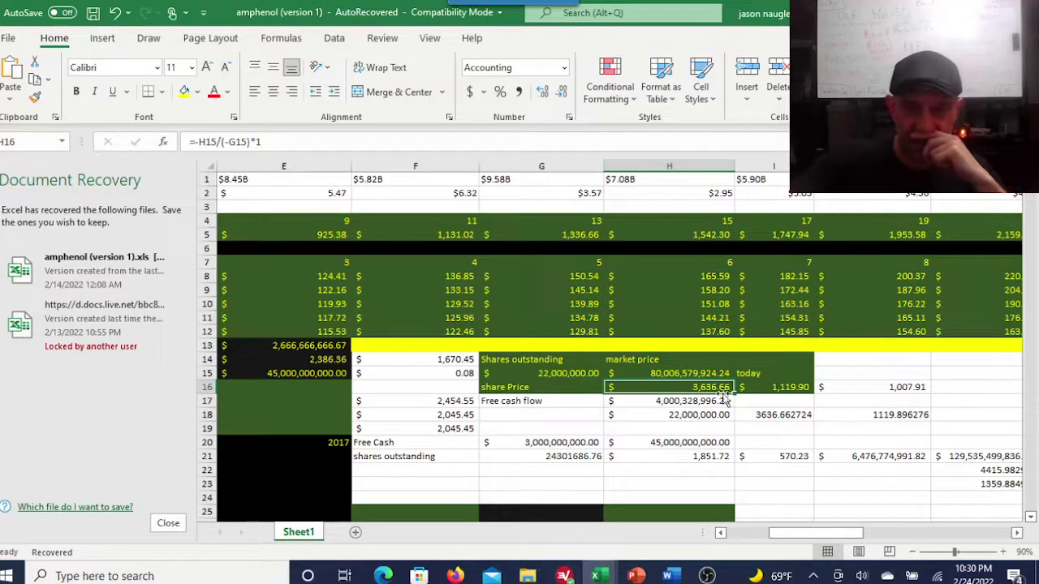
- Switch H15 to =(L12*15)*G15, giving 57,325,034,766.34 and share price 2,605.68
{"action": "left_click", "coordinate": [676, 374]}
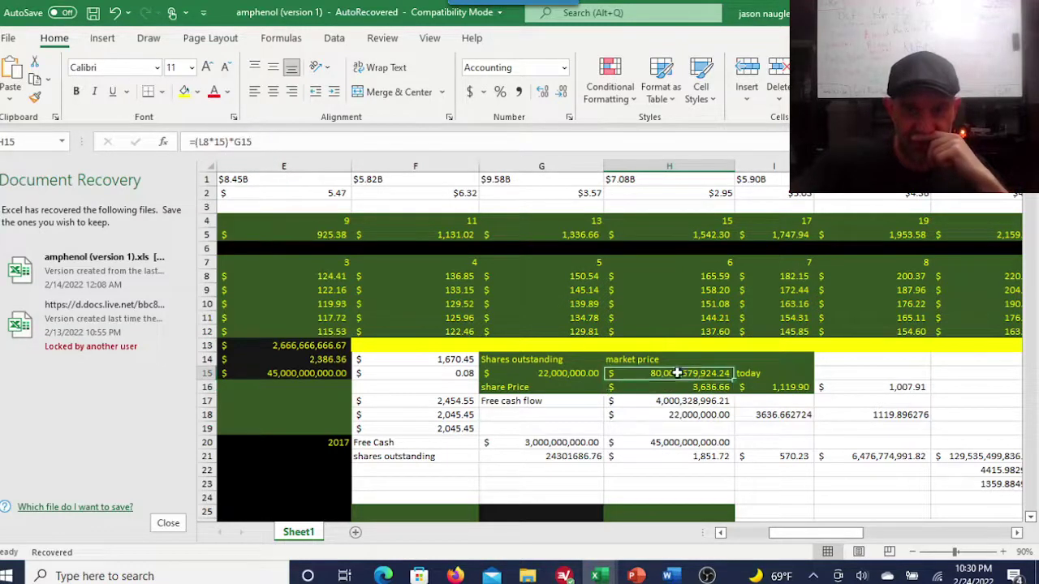
{"action": "left_click", "coordinate": [208, 144]}
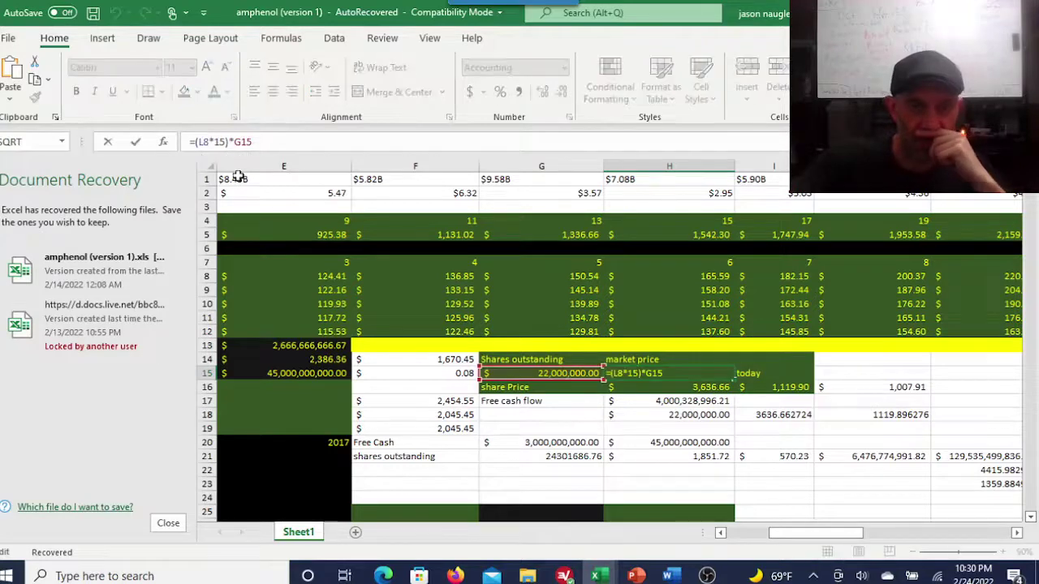
{"action": "key", "text": "BackSpace"}
{"action": "type", "text": "12"}
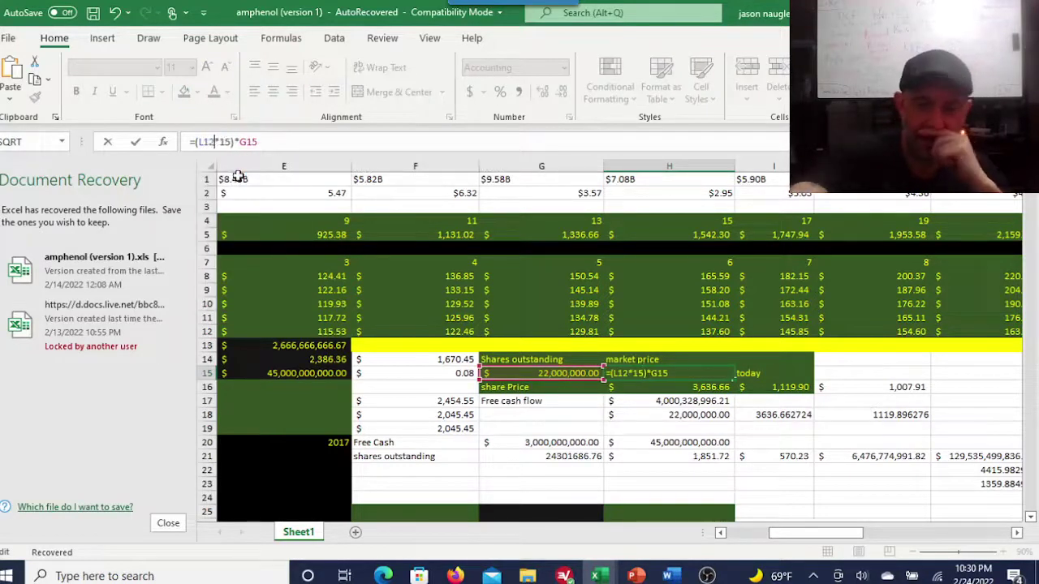
{"action": "key", "text": "Return"}
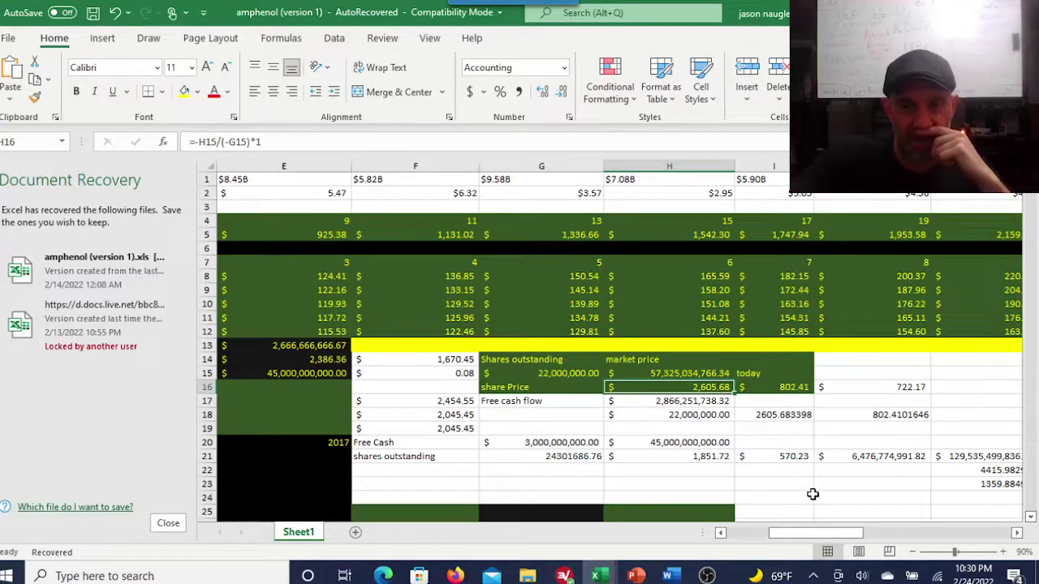
{"action": "left_click_drag", "start_coordinate": [823, 533], "coordinate": [984, 539]}
{"action": "scroll", "coordinate": [1014, 378], "scroll_direction": "down", "scroll_amount": 1}
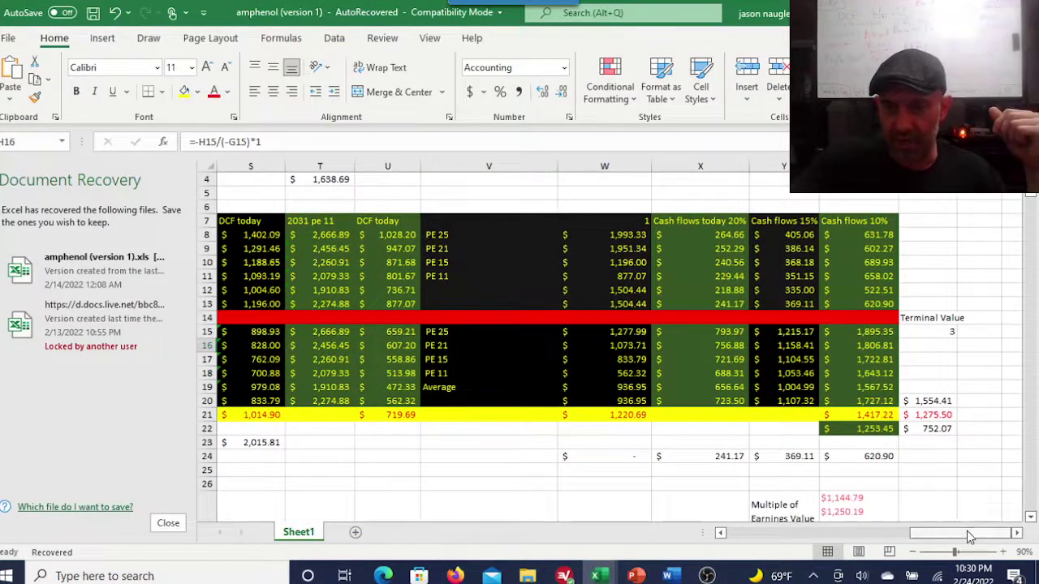
{"action": "scroll", "coordinate": [1004, 422], "scroll_direction": "down", "scroll_amount": 2}
{"action": "left_click", "coordinate": [767, 425]}
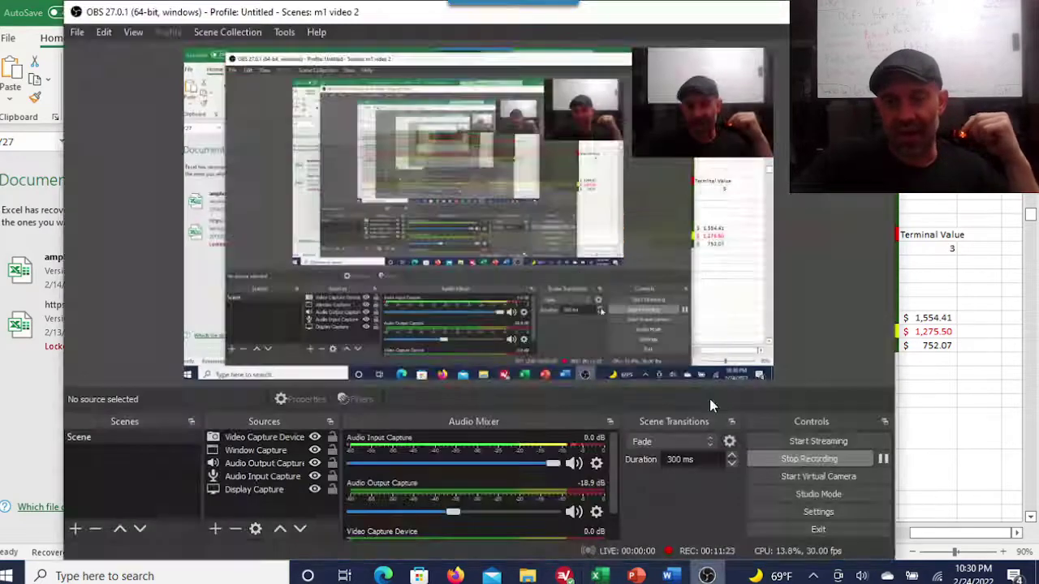
{"action": "left_click", "coordinate": [707, 576]}
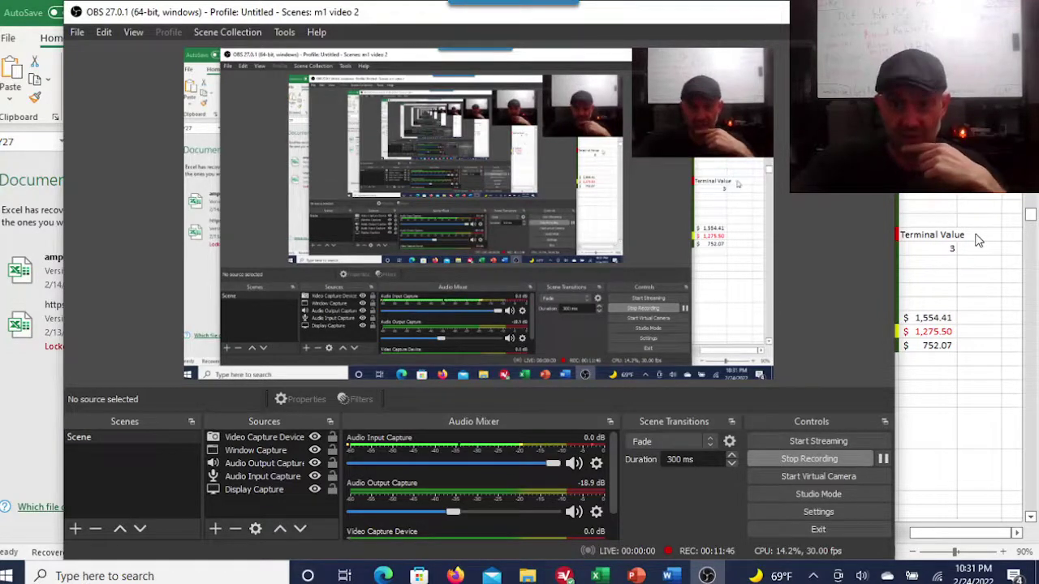
{"action": "left_click", "coordinate": [804, 12]}
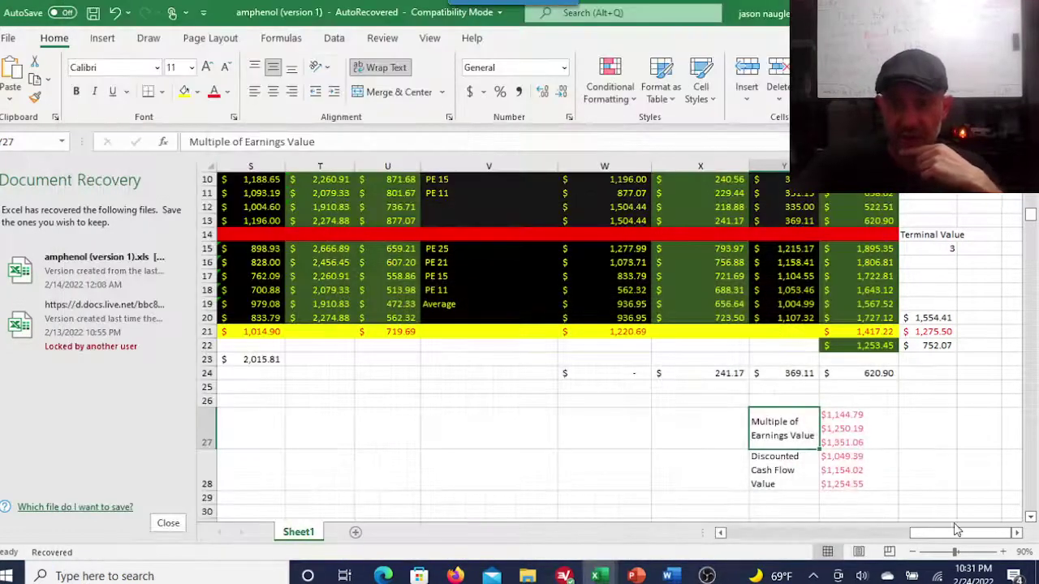
{"action": "left_click_drag", "start_coordinate": [962, 534], "coordinate": [768, 539]}
{"action": "scroll", "coordinate": [712, 378], "scroll_direction": "up", "scroll_amount": 3}
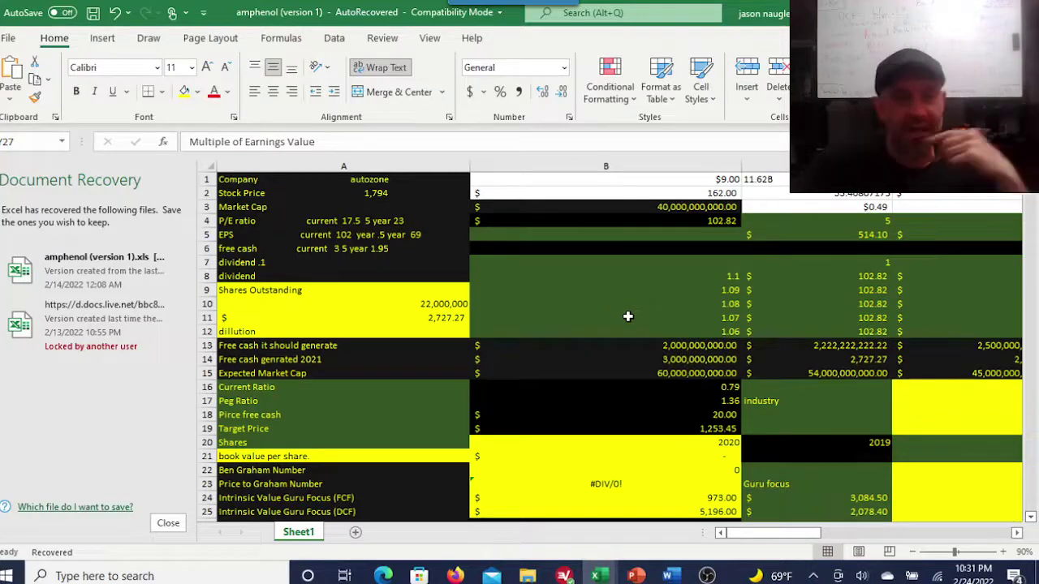
{"action": "left_click", "coordinate": [707, 576]}
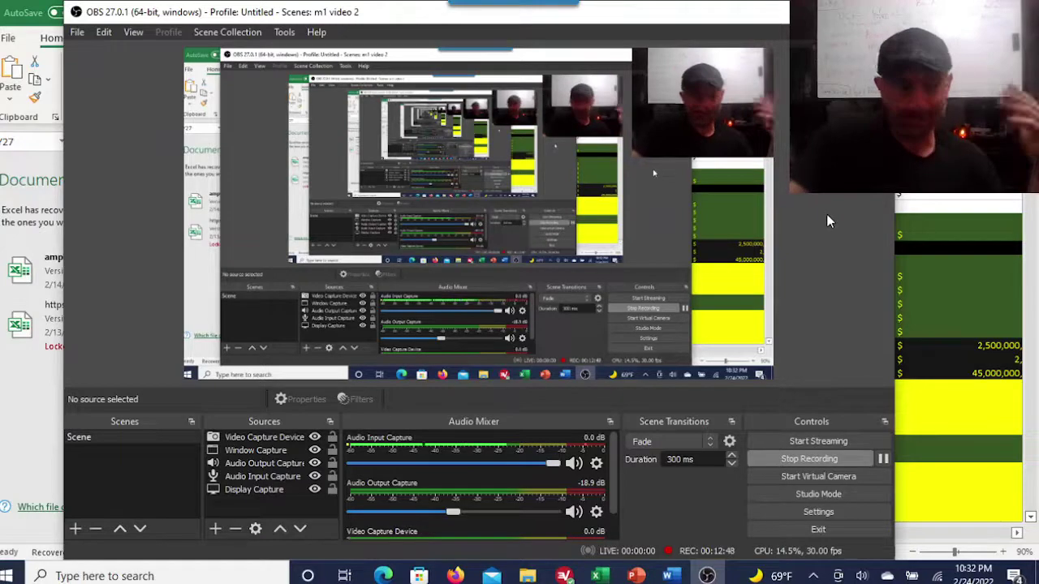
- Inspect the year multiples 7 in D4 and 9 in E4 and the D5 and E5 value formulas
{"action": "key", "text": "alt+Tab"}
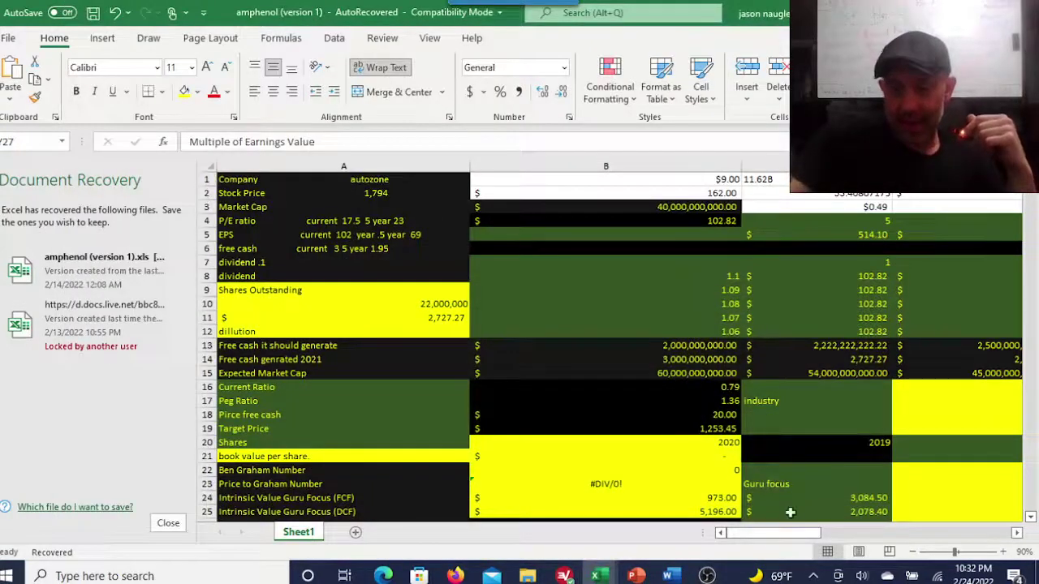
{"action": "left_click_drag", "start_coordinate": [775, 534], "coordinate": [817, 537]}
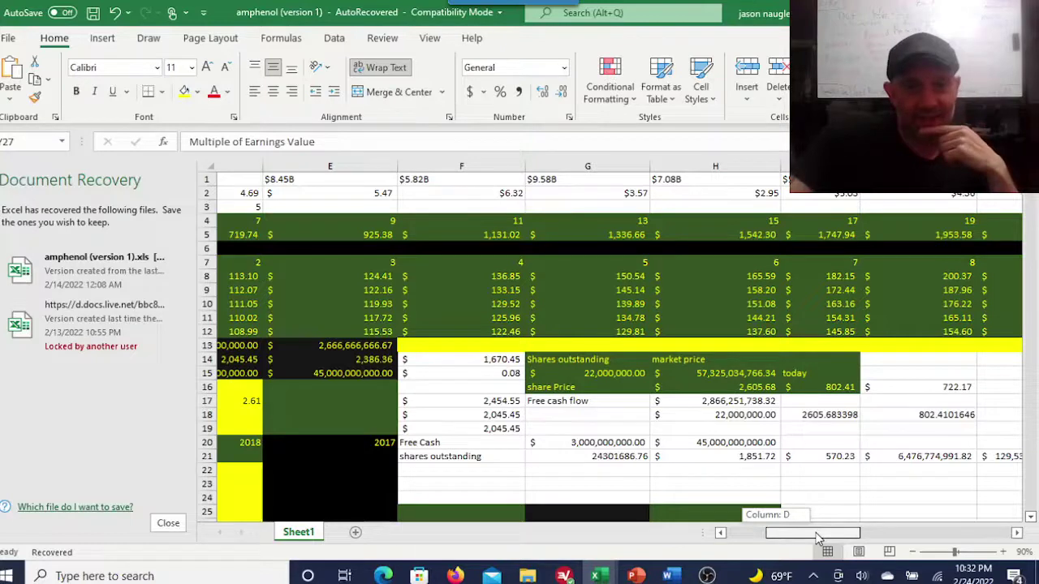
{"action": "left_click_drag", "start_coordinate": [816, 537], "coordinate": [786, 542]}
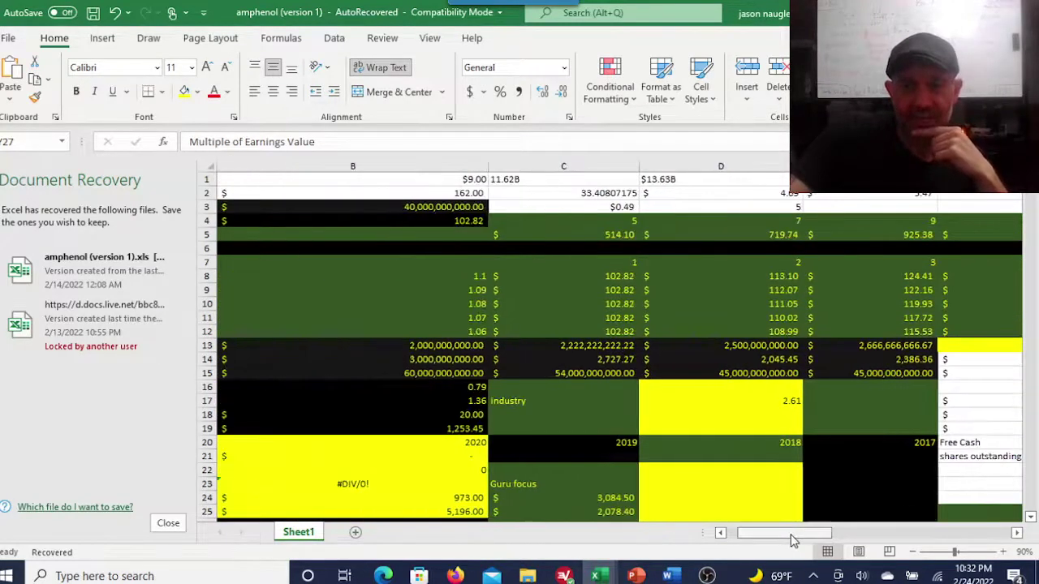
{"action": "left_click", "coordinate": [787, 216]}
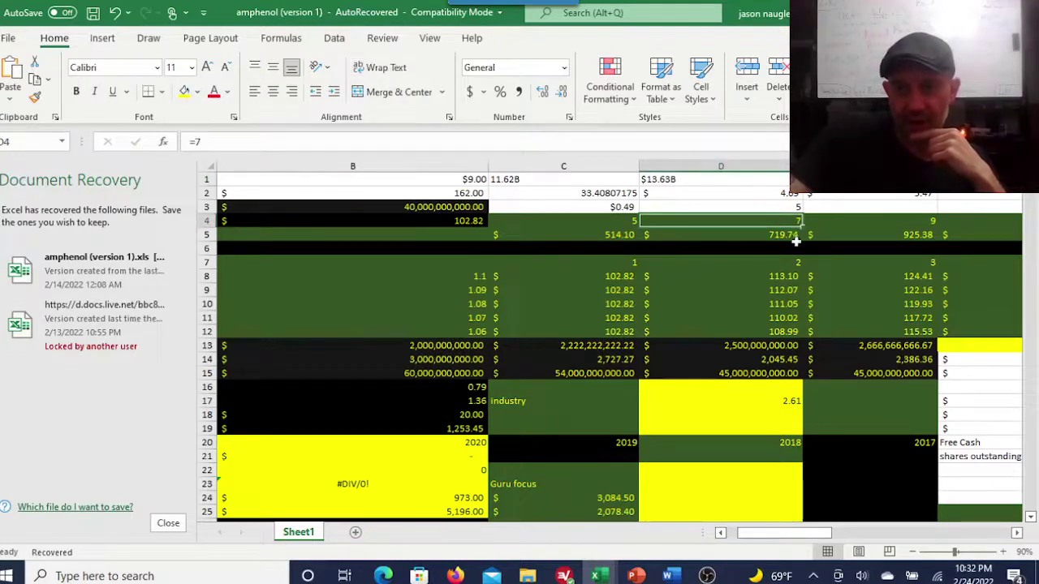
{"action": "left_click", "coordinate": [780, 234]}
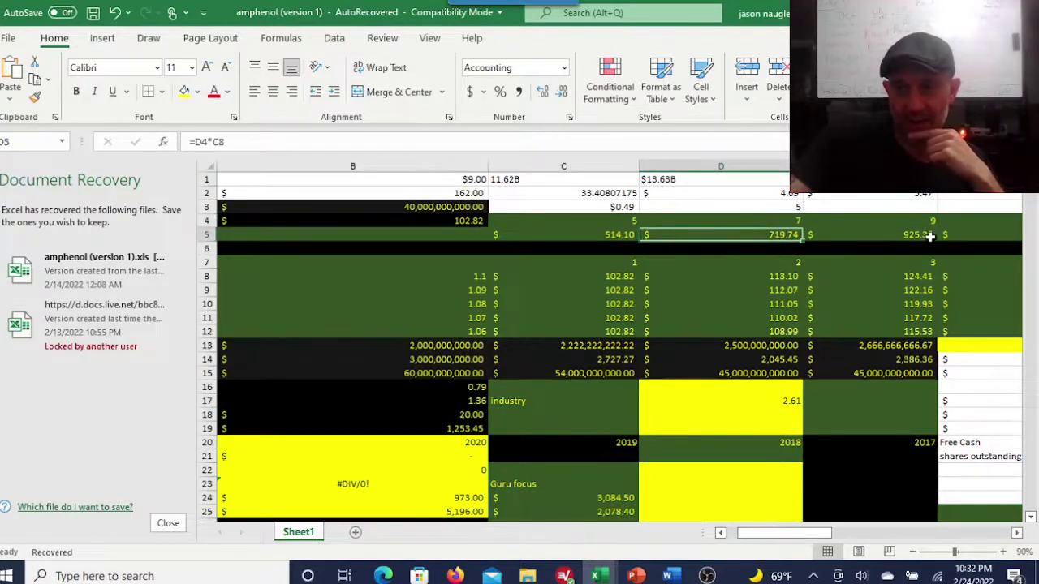
{"action": "left_click", "coordinate": [903, 234]}
{"action": "left_click", "coordinate": [935, 221]}
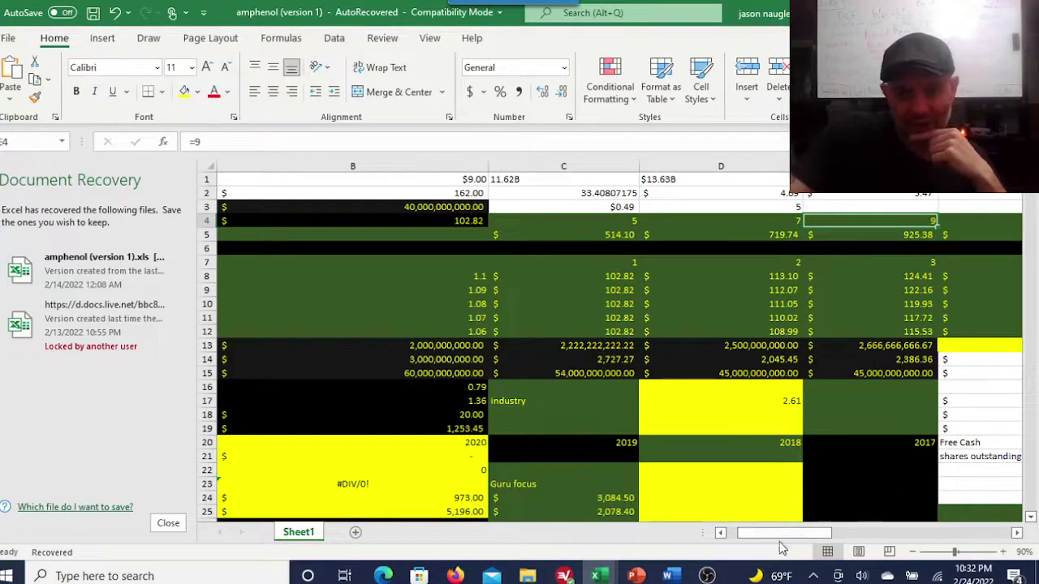
- Scroll back to column A and bring OBS Studio to the front
{"action": "left_click_drag", "start_coordinate": [771, 537], "coordinate": [920, 540]}
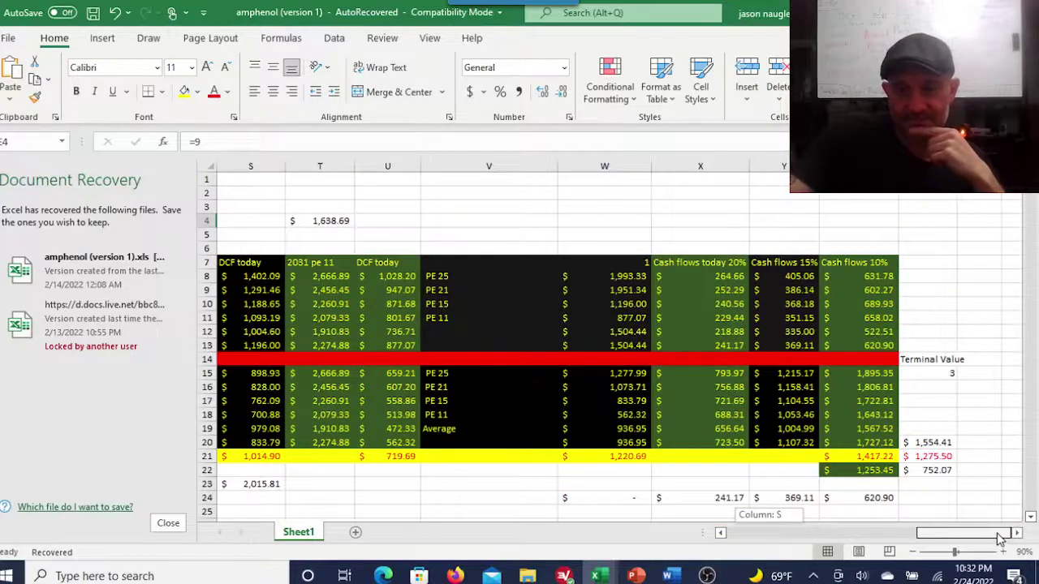
{"action": "left_click_drag", "start_coordinate": [1000, 540], "coordinate": [809, 533]}
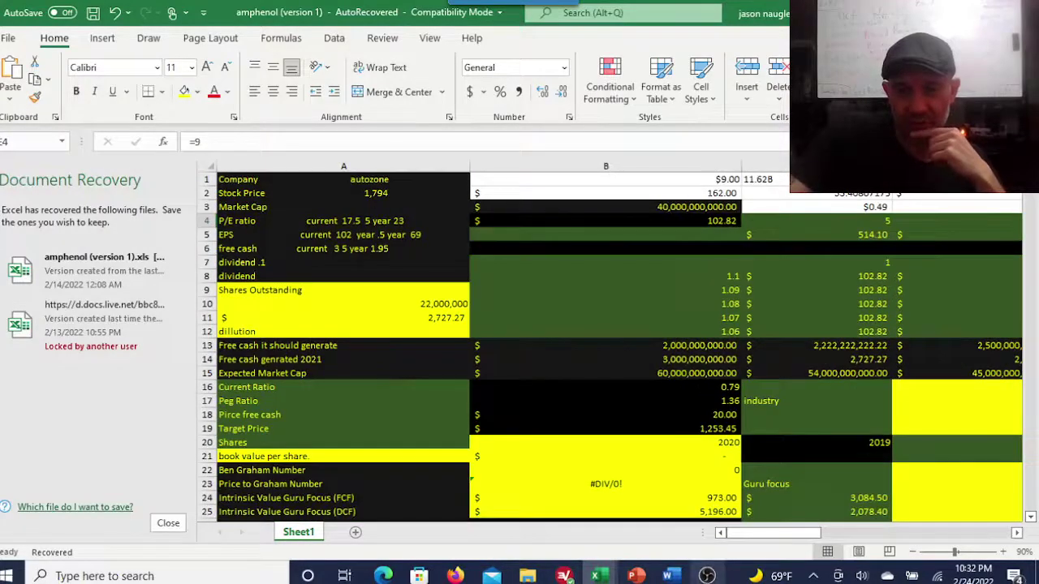
{"action": "left_click", "coordinate": [707, 575]}
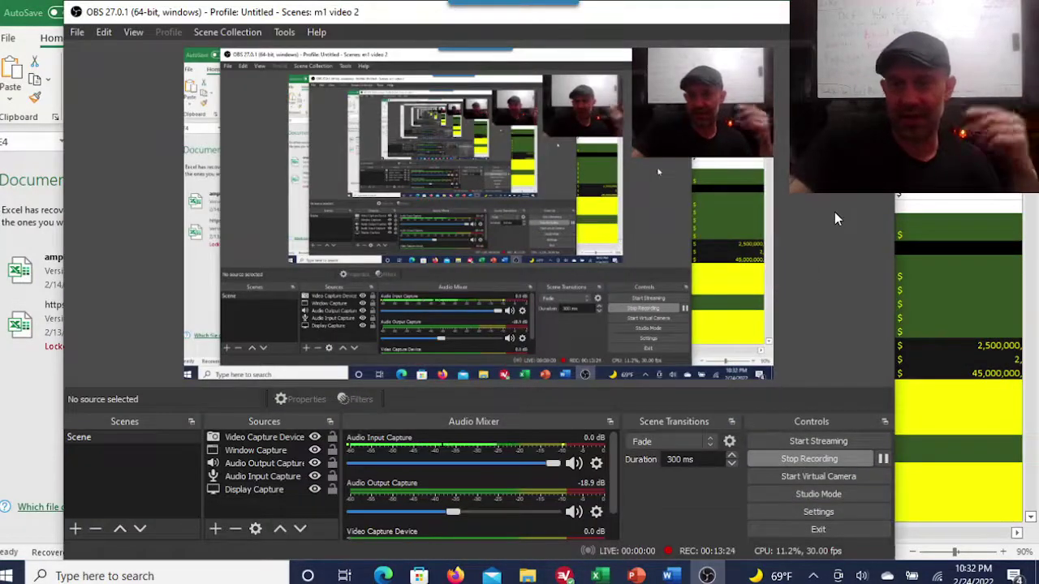